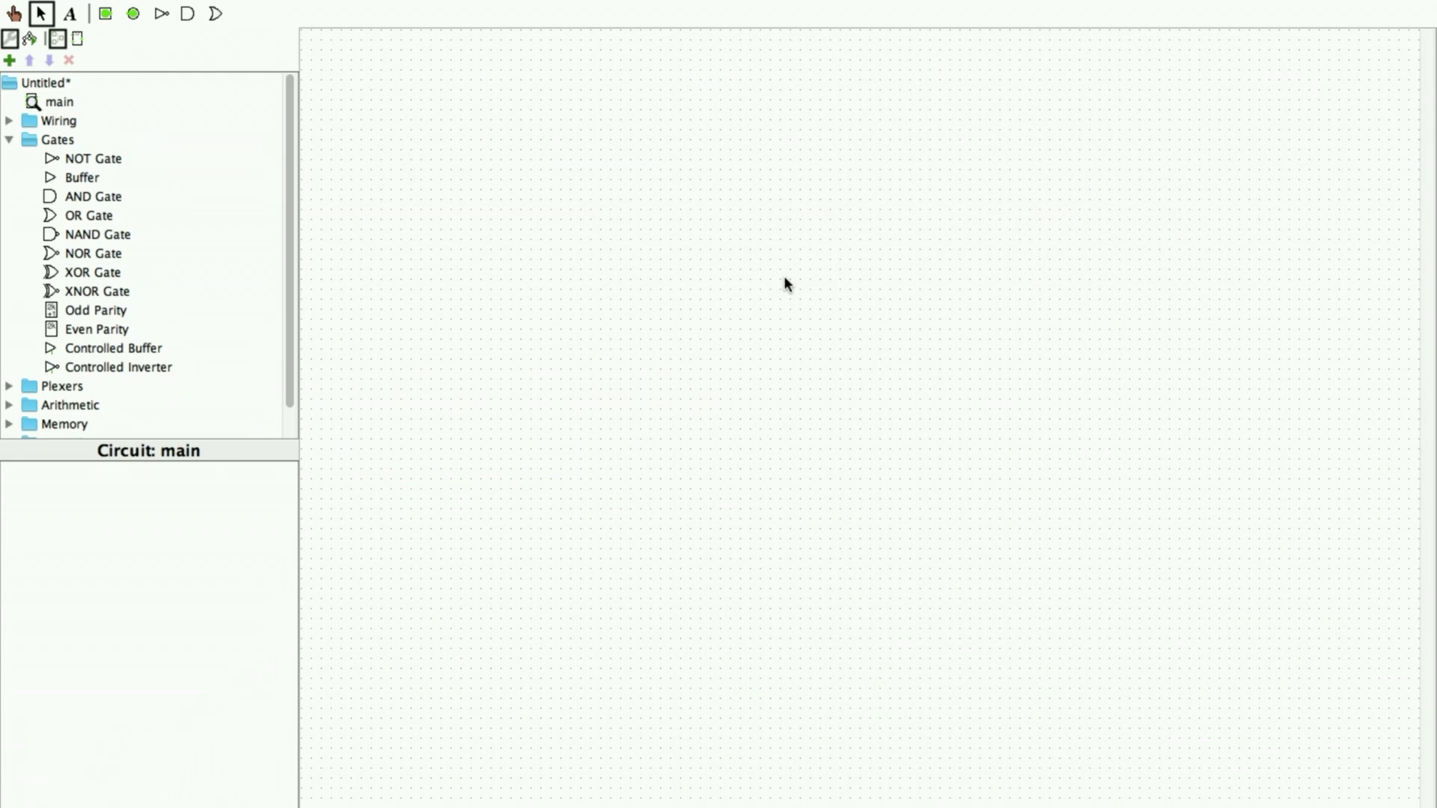
# Step: Place two NOT gates on the canvas, one above the other
pyautogui.click(106, 161)
pyautogui.click(717, 180)
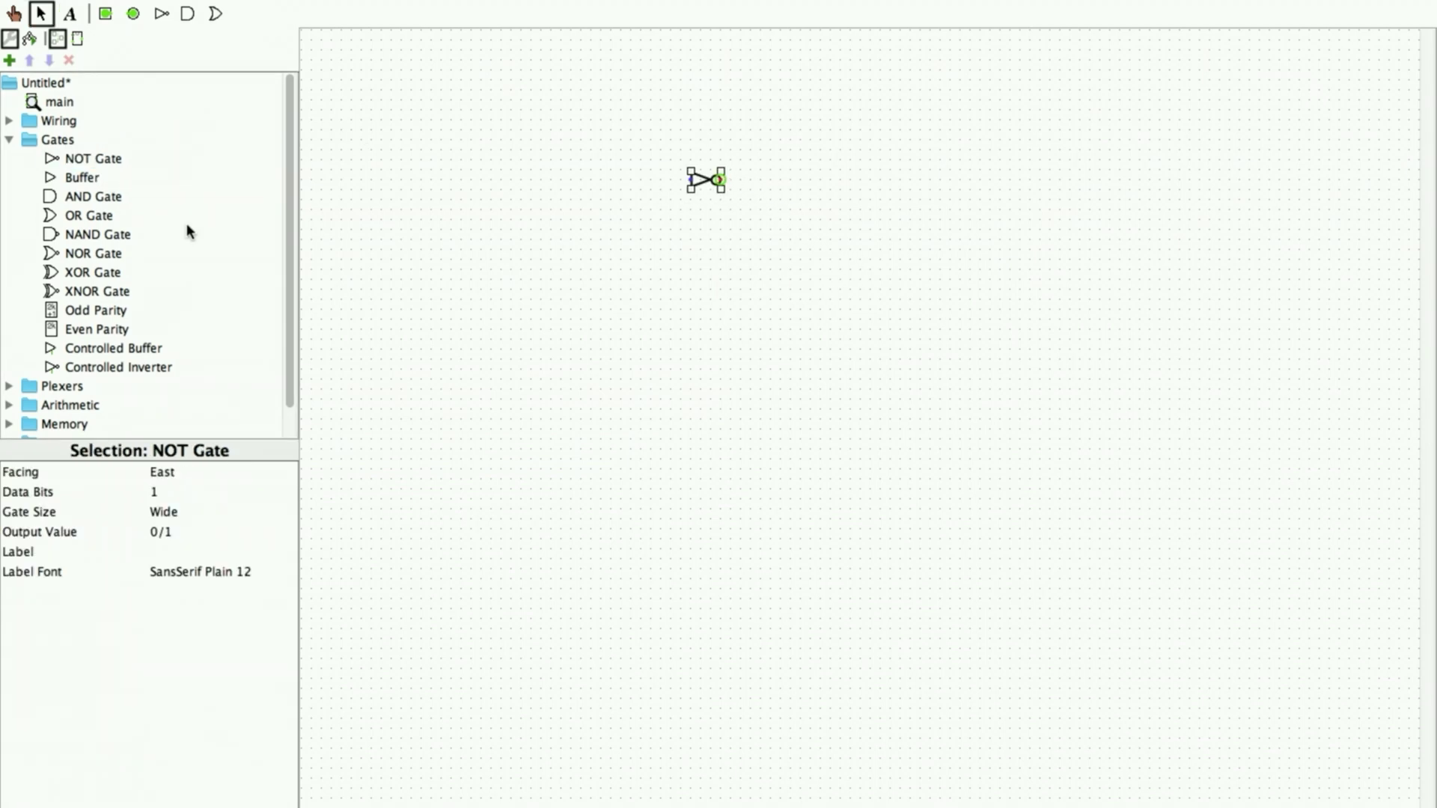
pyautogui.click(112, 155)
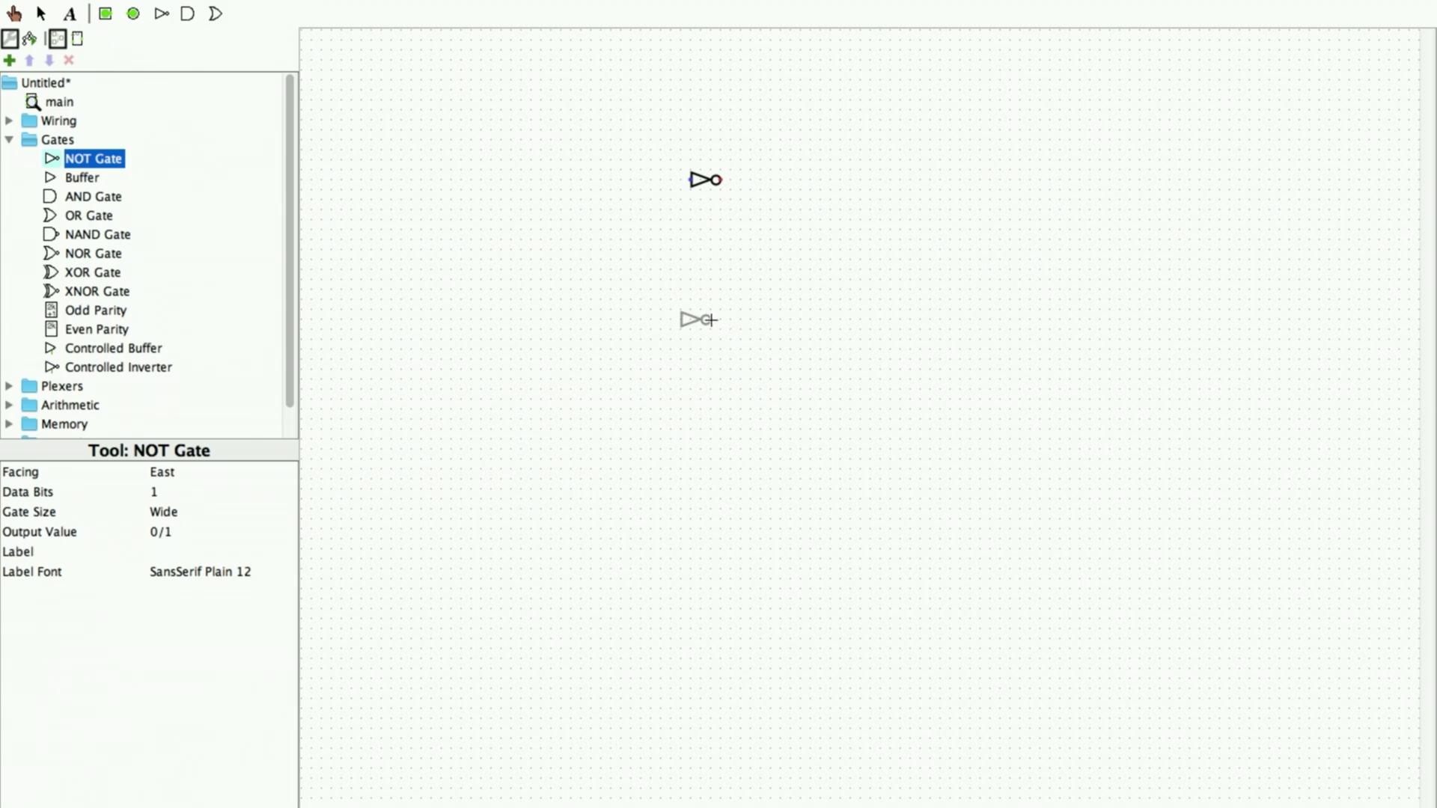
pyautogui.click(716, 319)
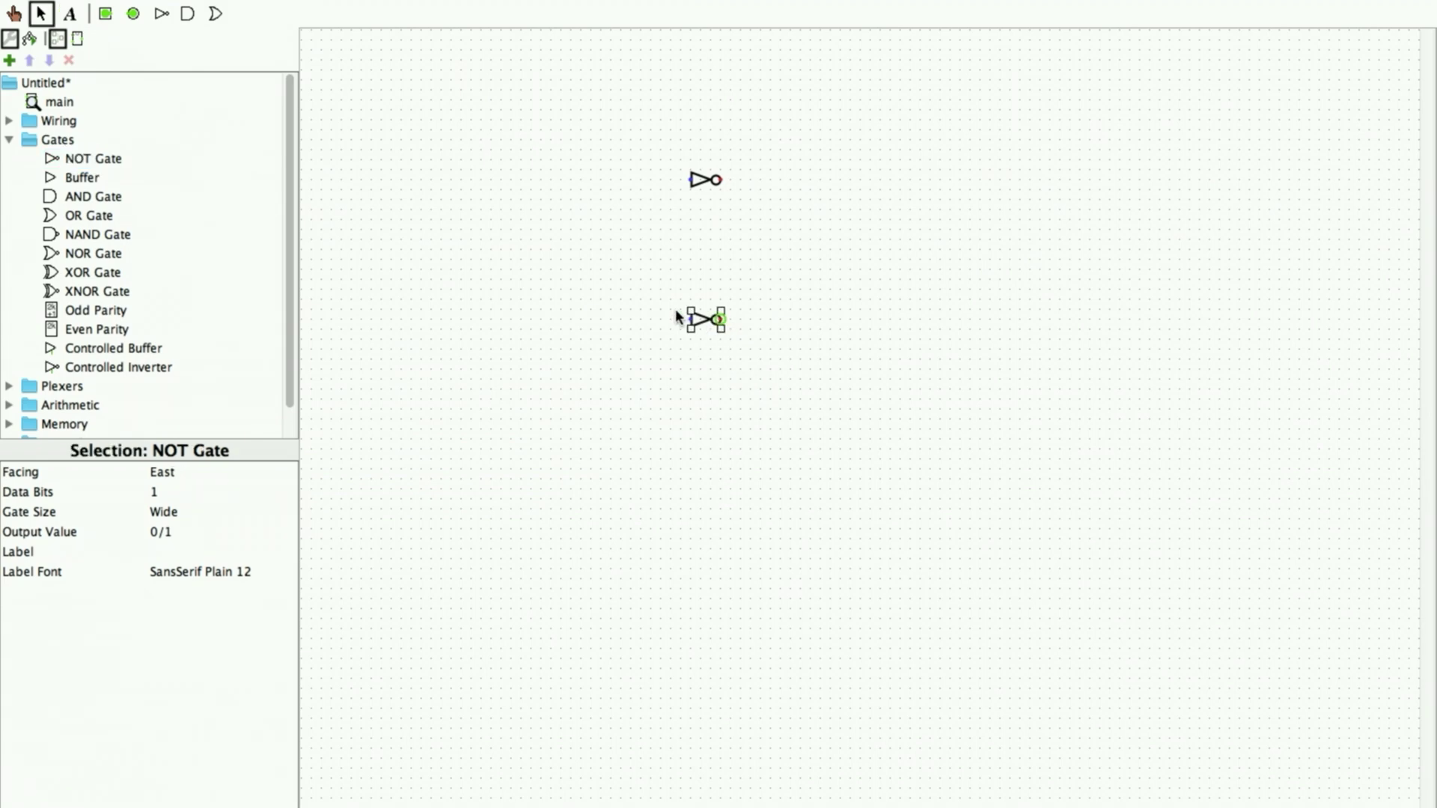
# Step: Place two AND gates right of the NOT gates and a NOR gate beyond them
pyautogui.click(82, 197)
pyautogui.click(925, 195)
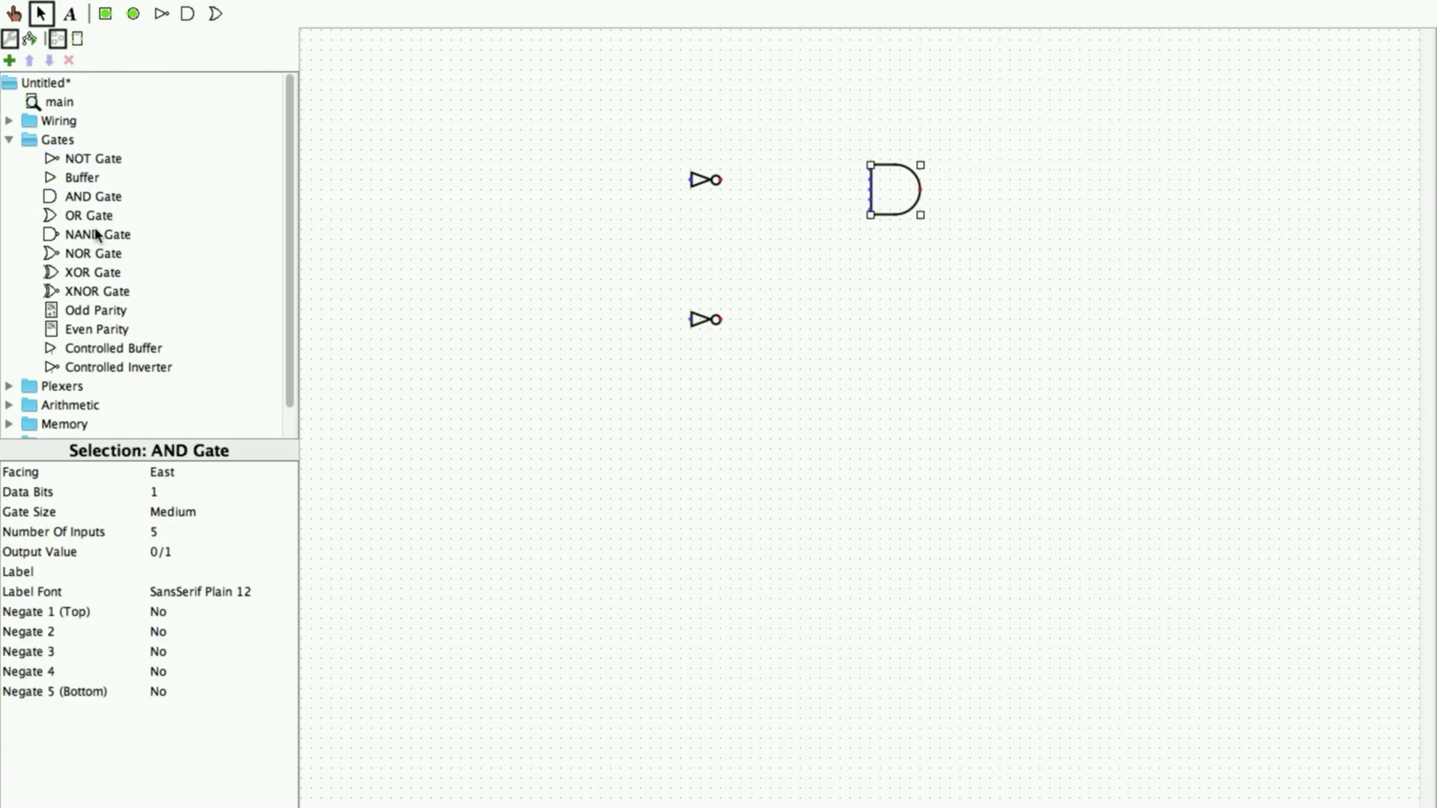
pyautogui.click(101, 199)
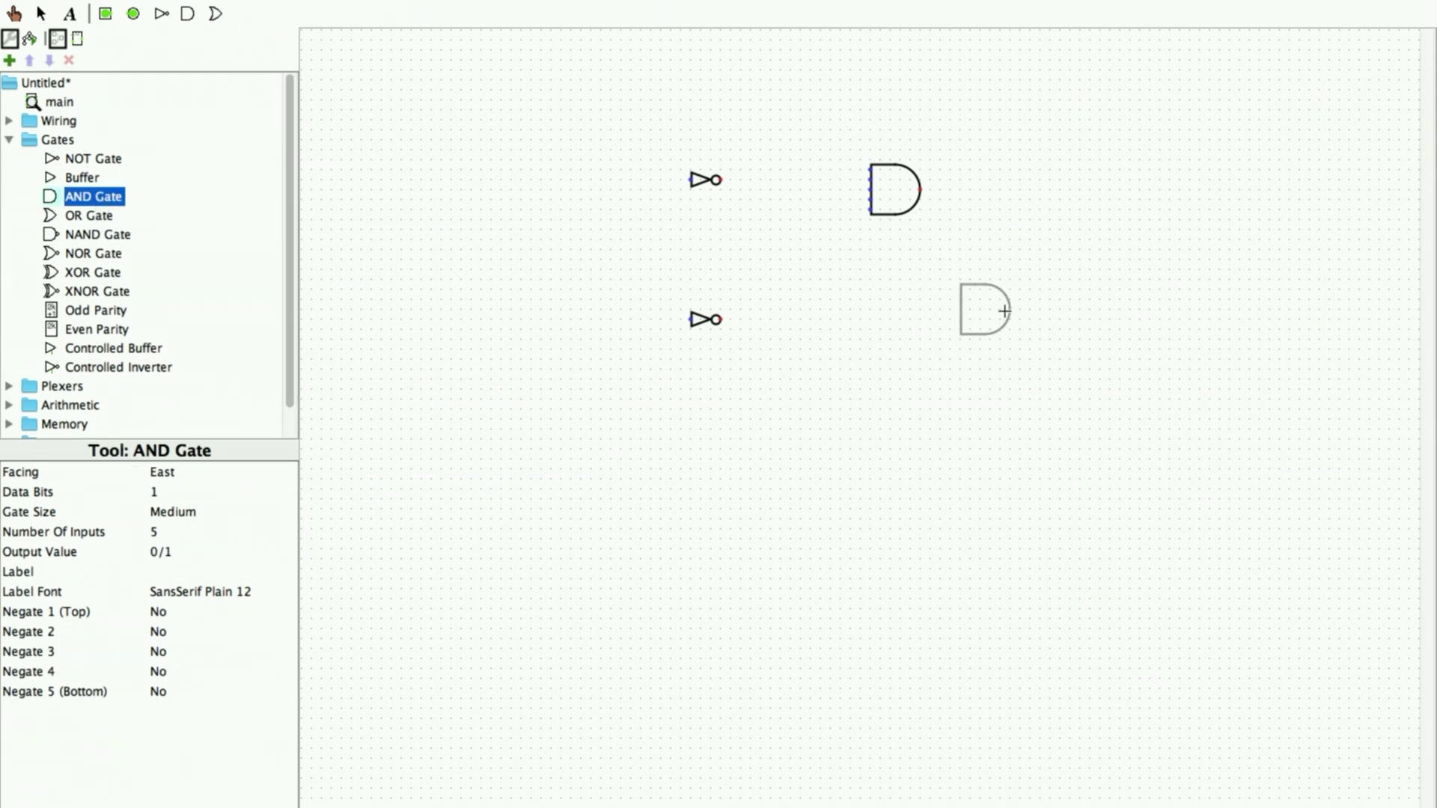
pyautogui.click(921, 299)
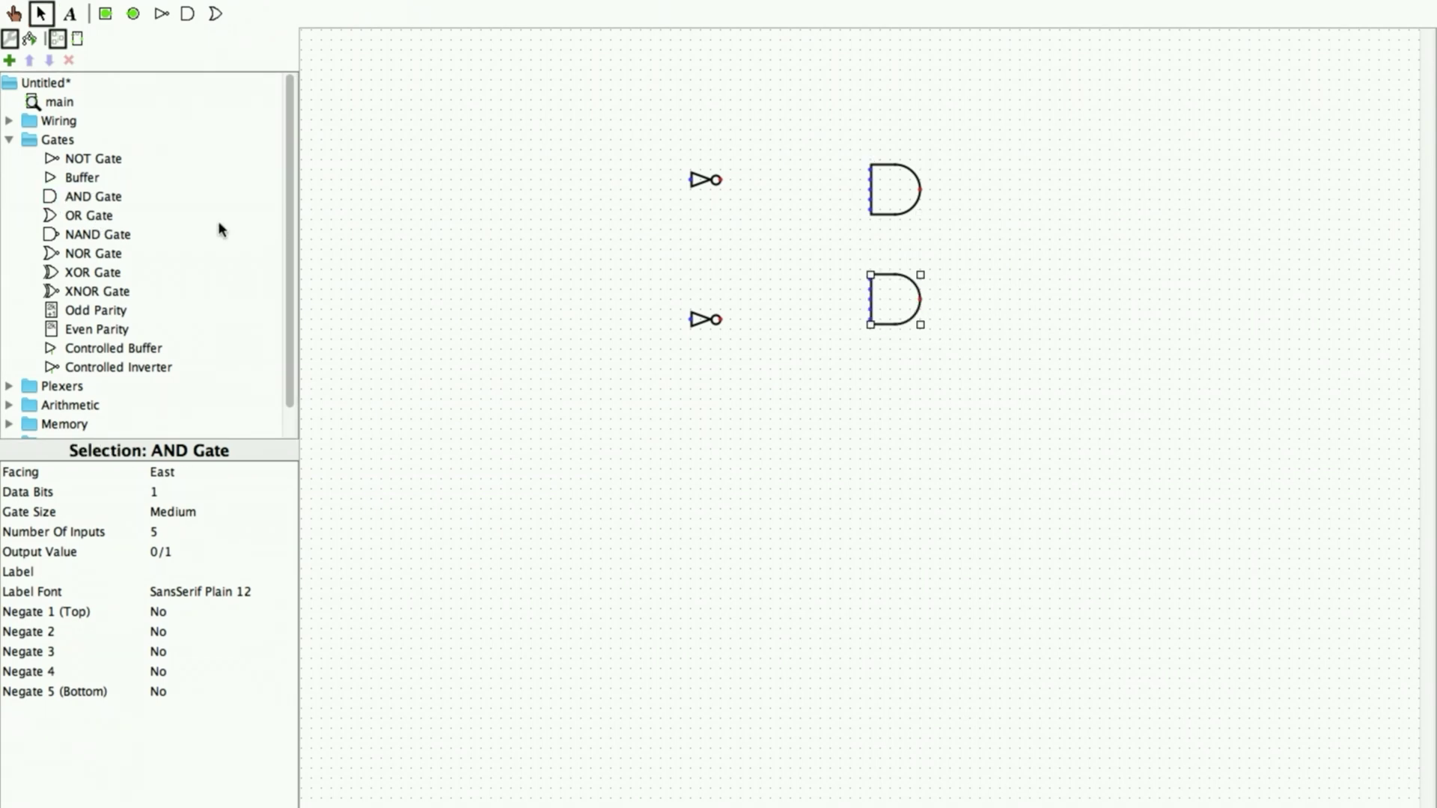
pyautogui.click(92, 255)
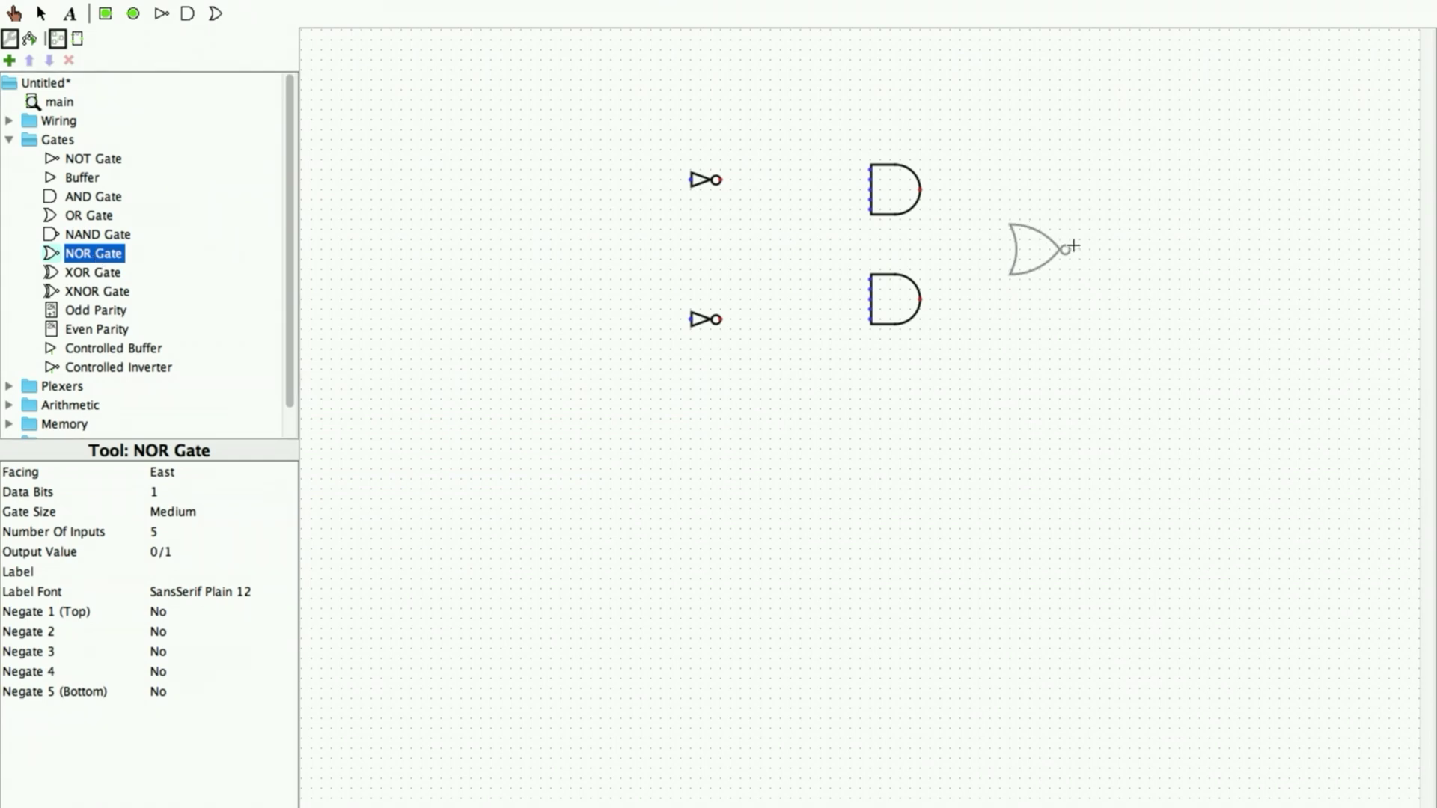
pyautogui.click(1078, 239)
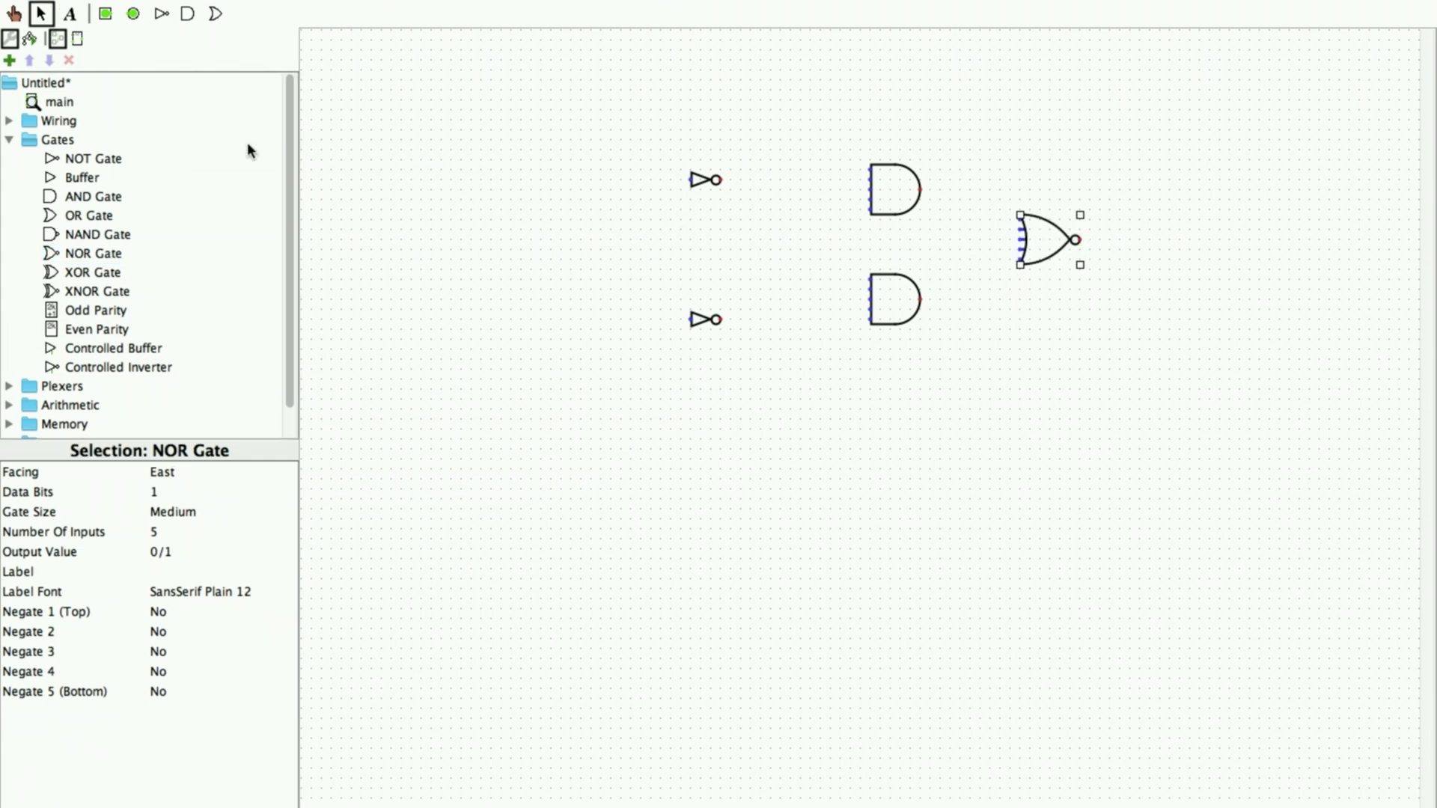
# Step: Place two input pins left of the top and lower NOT gates
pyautogui.click(105, 15)
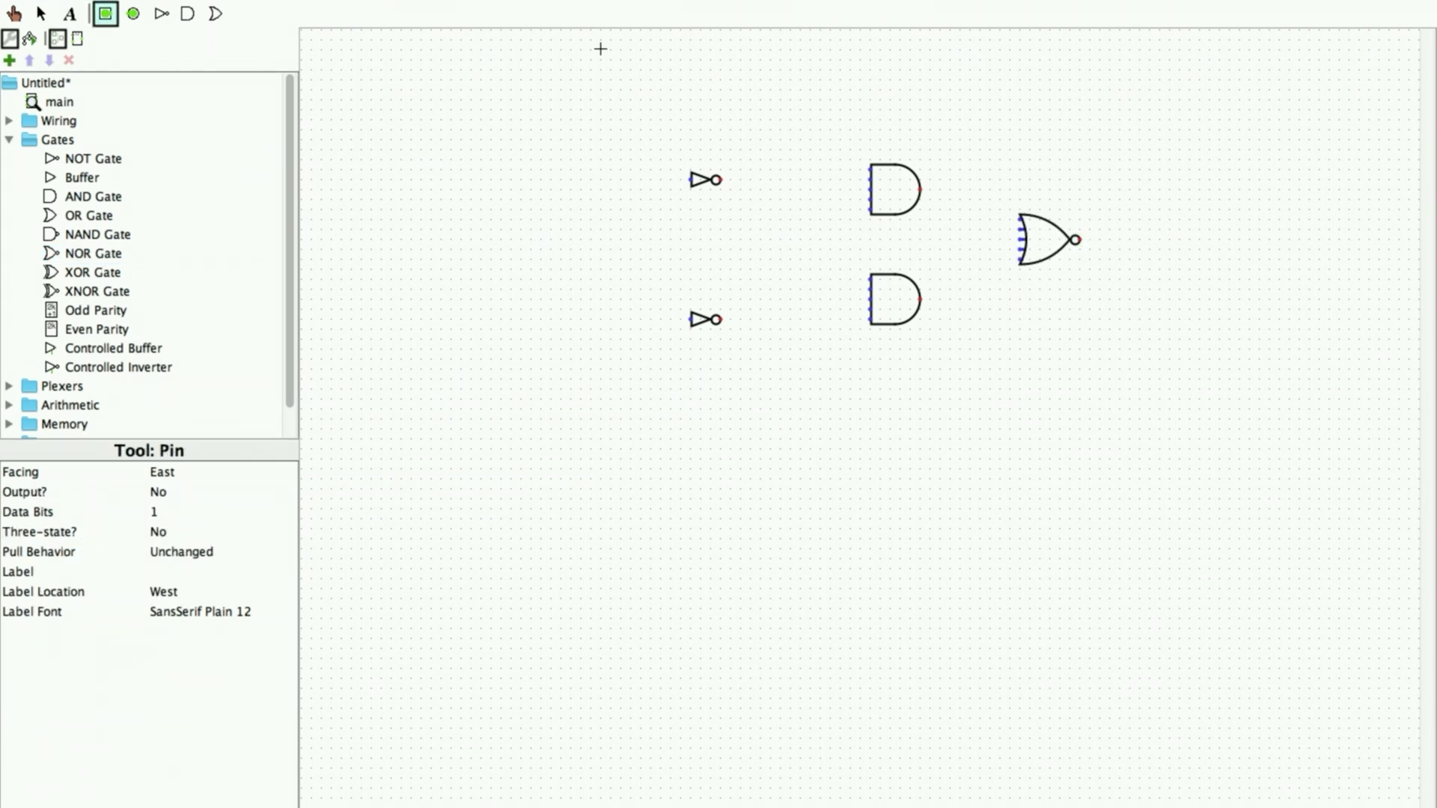
pyautogui.click(623, 179)
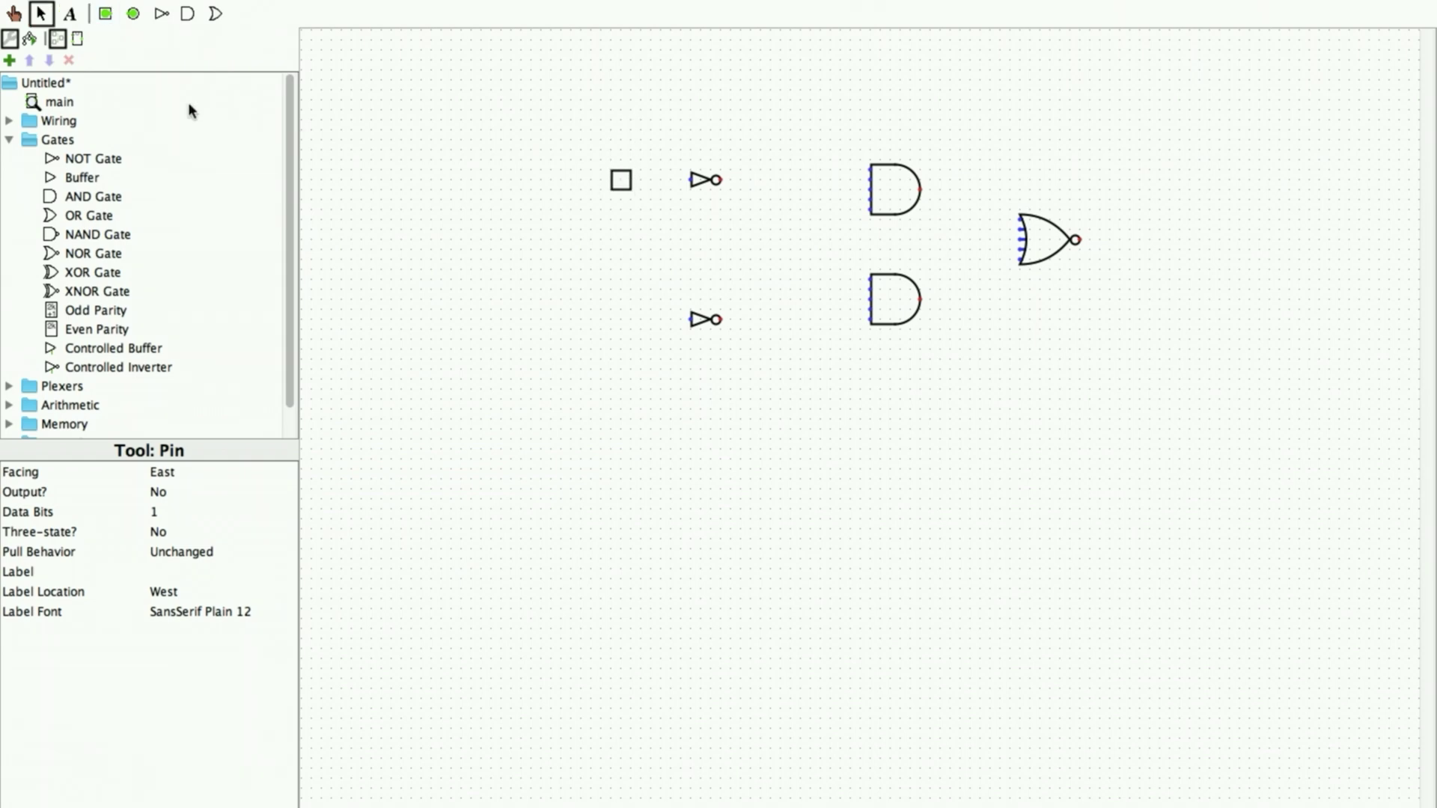
pyautogui.click(105, 13)
pyautogui.click(629, 322)
# Step: Label the top input pin A and the lower one B
pyautogui.click(69, 14)
pyautogui.click(584, 179)
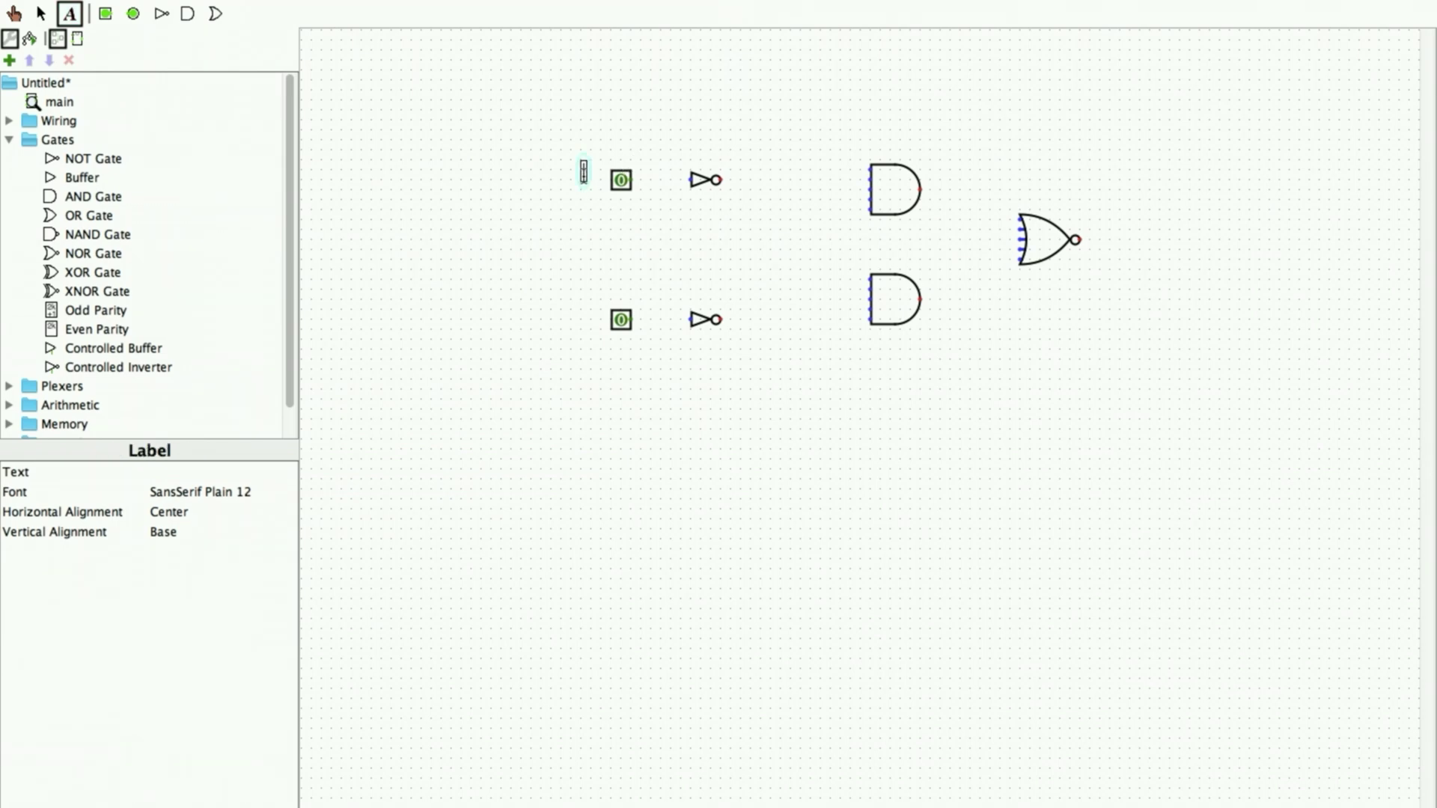
pyautogui.write('A')
pyautogui.click(588, 327)
pyautogui.write('B')
# Step: Place three output pins stacked at the right side of the circuit
pyautogui.click(133, 13)
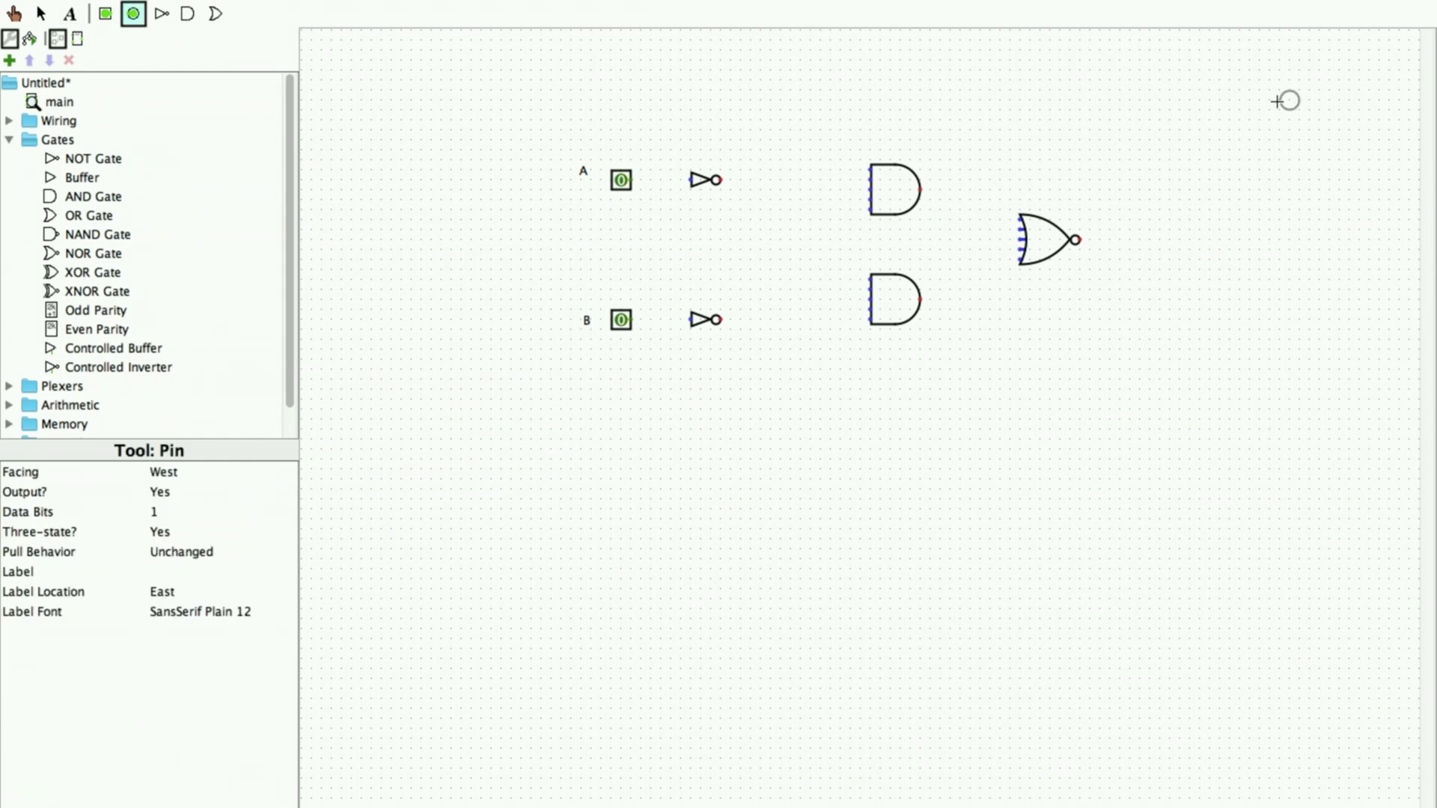
pyautogui.click(1179, 190)
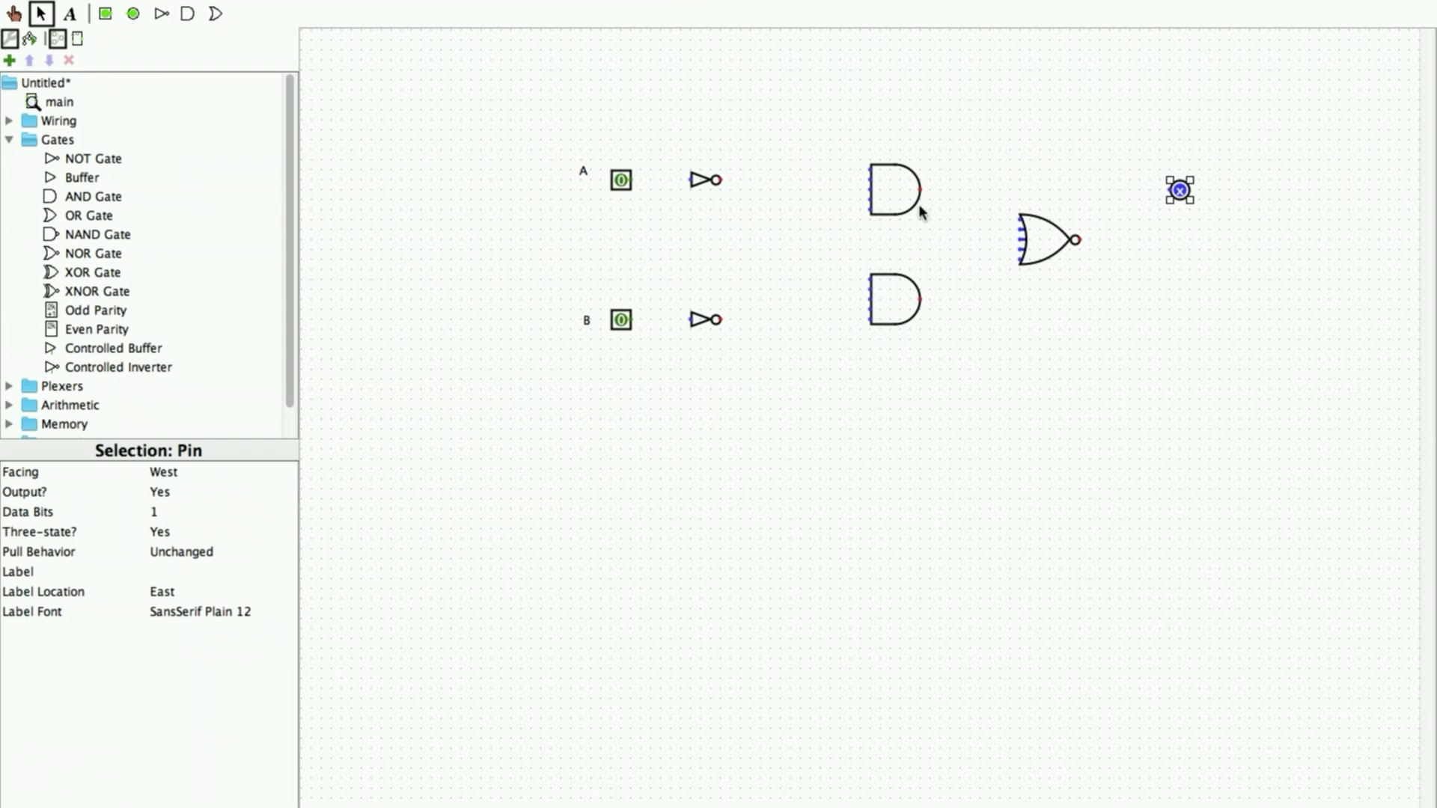
pyautogui.click(134, 13)
pyautogui.click(1179, 240)
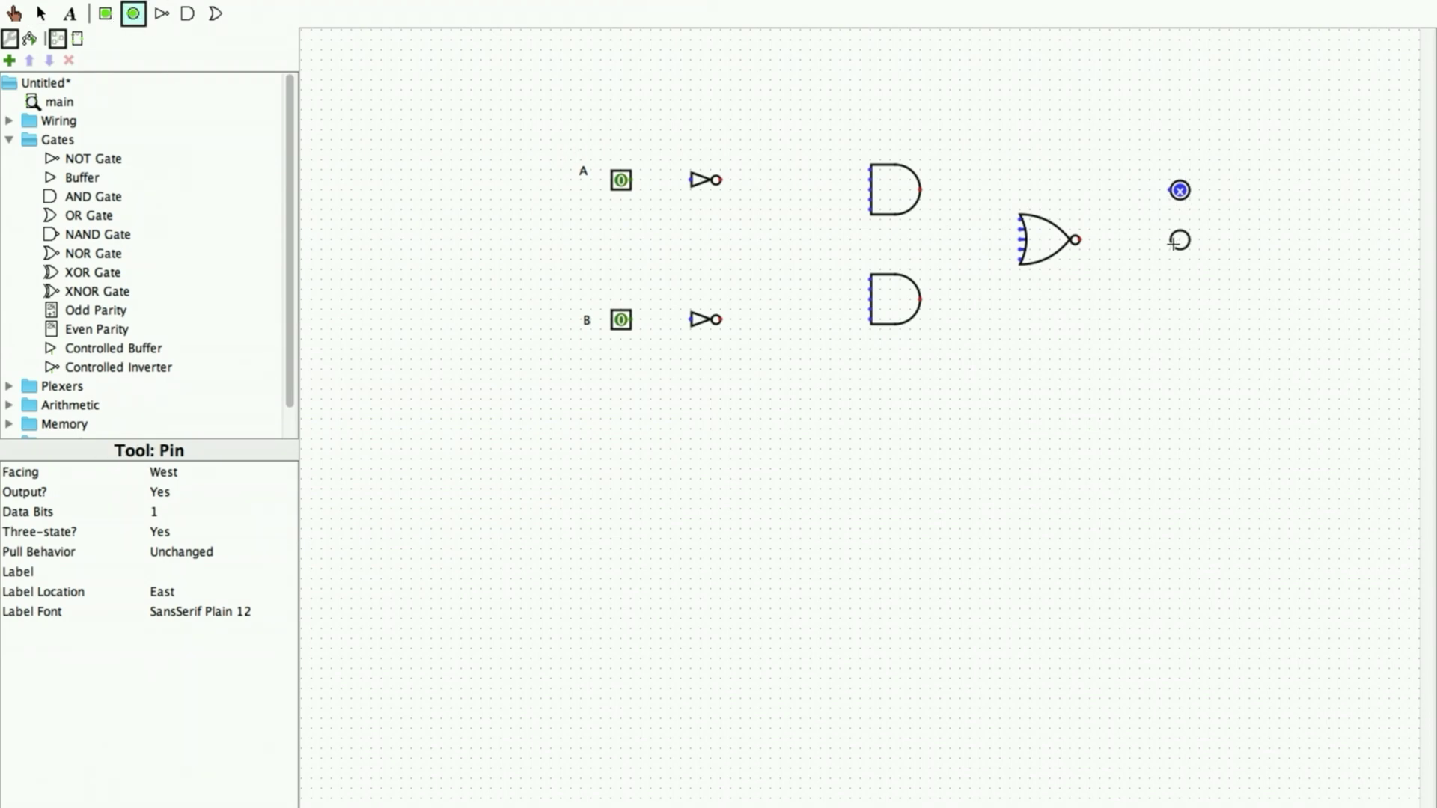
pyautogui.click(133, 13)
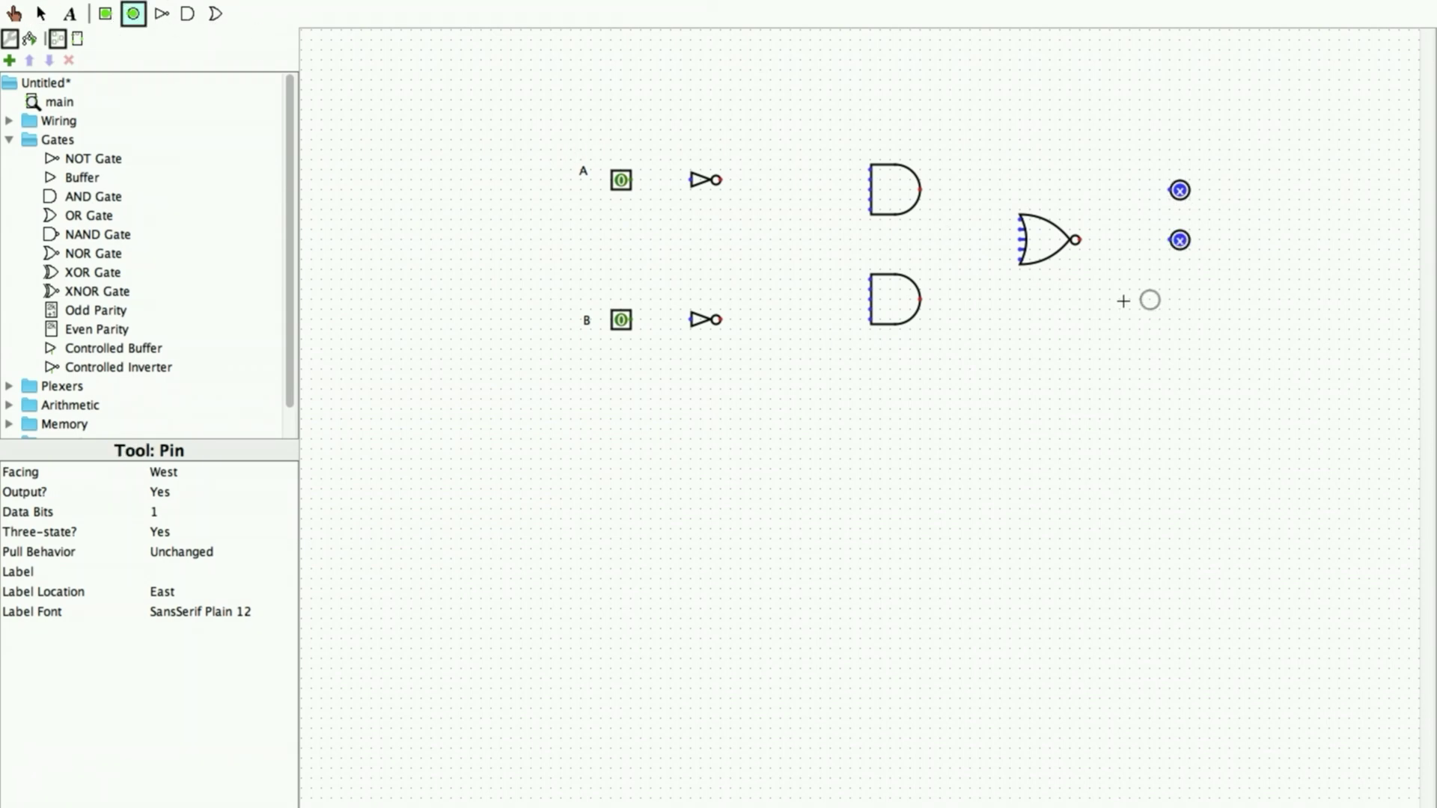
pyautogui.click(1167, 294)
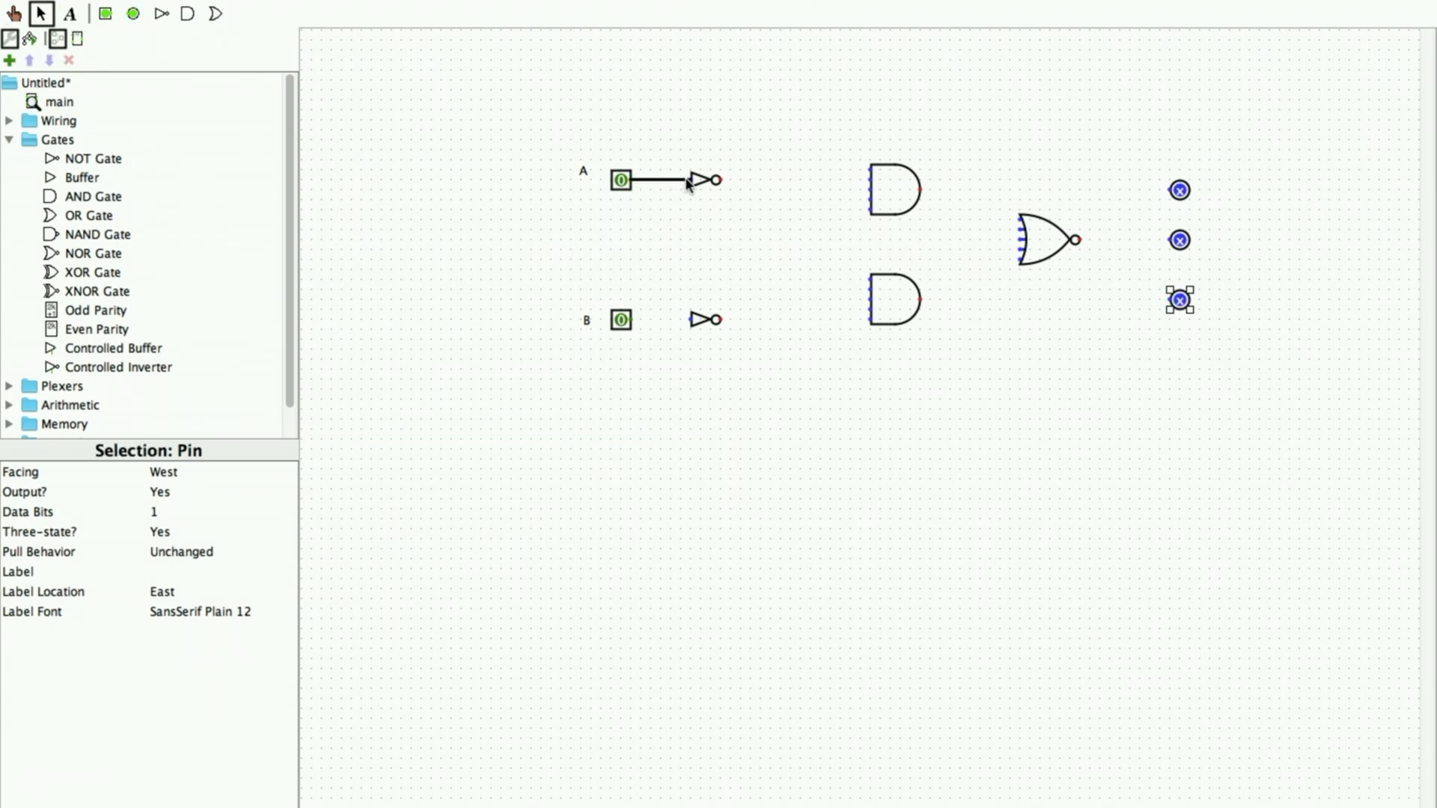
# Step: Wire B to its NOT gate, inverted A and B into the AND gates, and all gate outputs to output pins
pyautogui.moveTo(633, 321); pyautogui.dragTo(690, 320)
pyautogui.moveTo(717, 180); pyautogui.dragTo(868, 189)
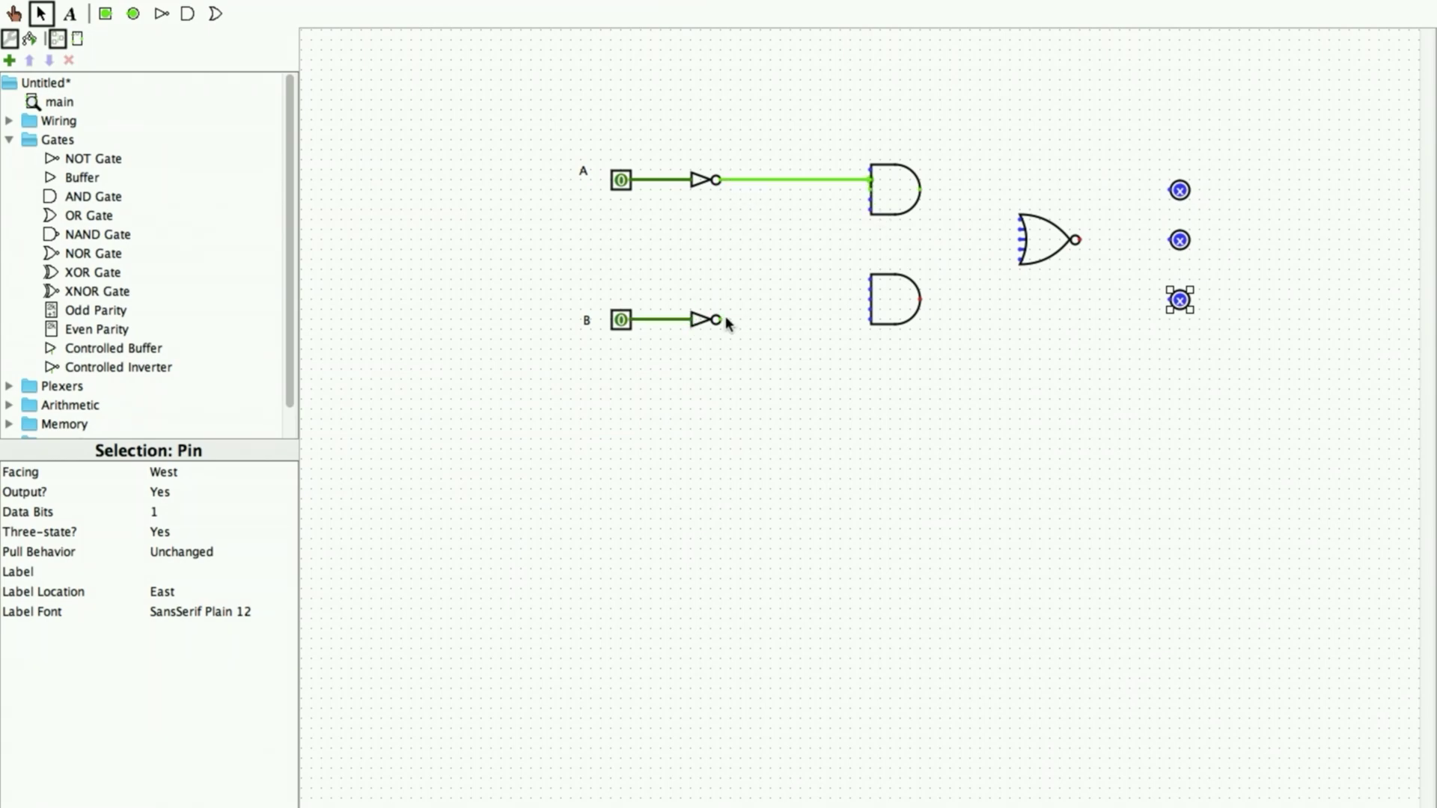
pyautogui.moveTo(716, 320); pyautogui.dragTo(874, 323)
pyautogui.moveTo(1078, 240); pyautogui.dragTo(1174, 244)
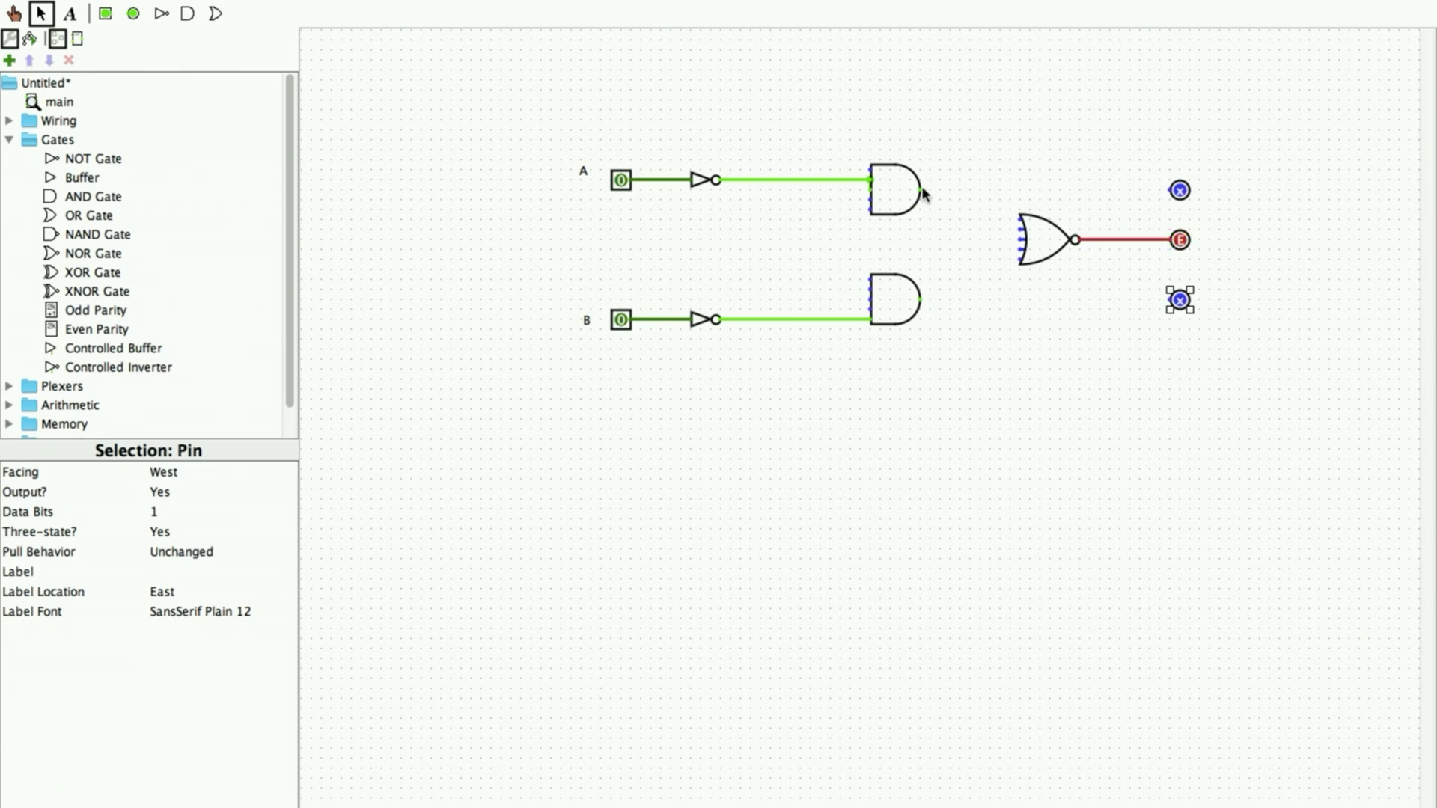
pyautogui.moveTo(922, 190); pyautogui.dragTo(1175, 192)
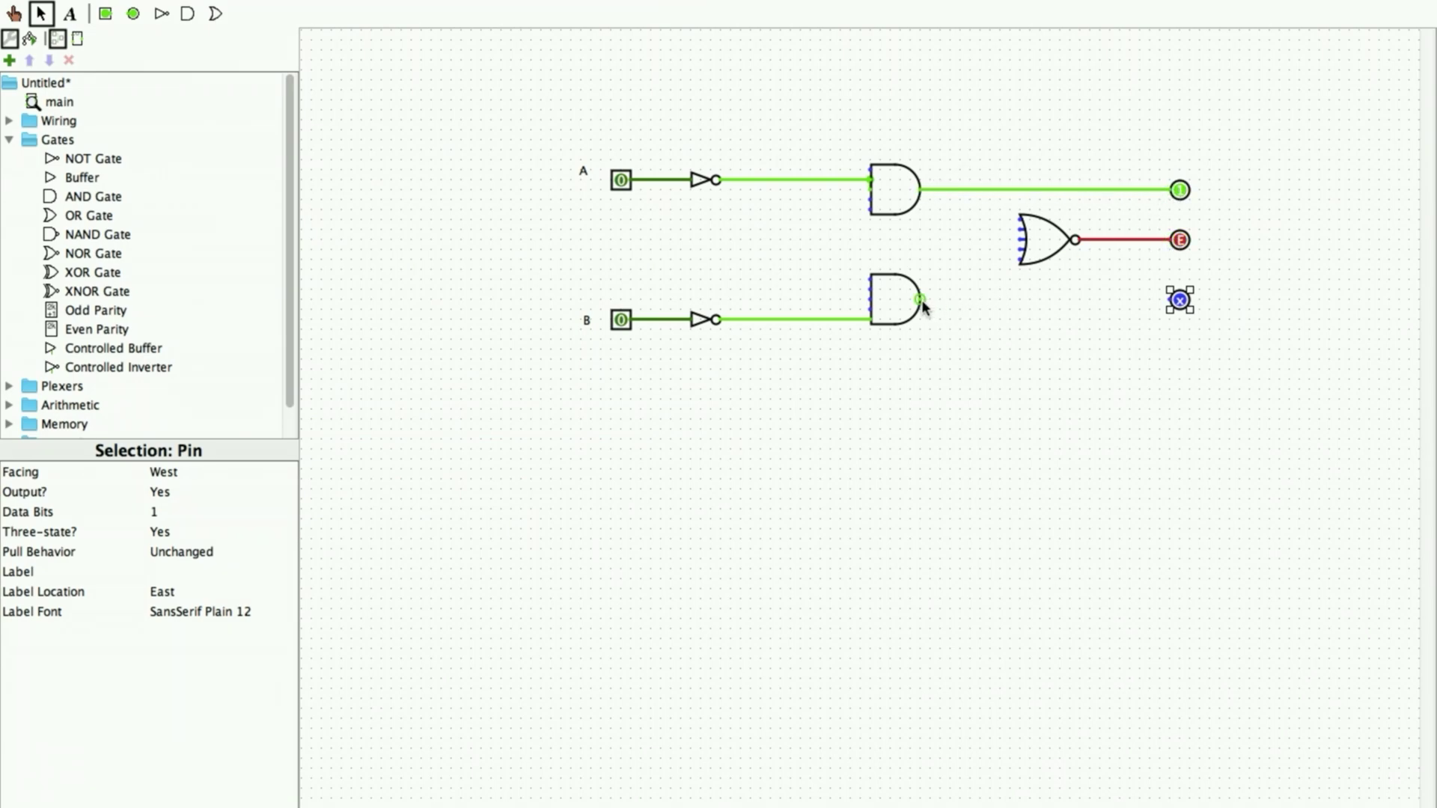
pyautogui.moveTo(922, 299); pyautogui.dragTo(1167, 304)
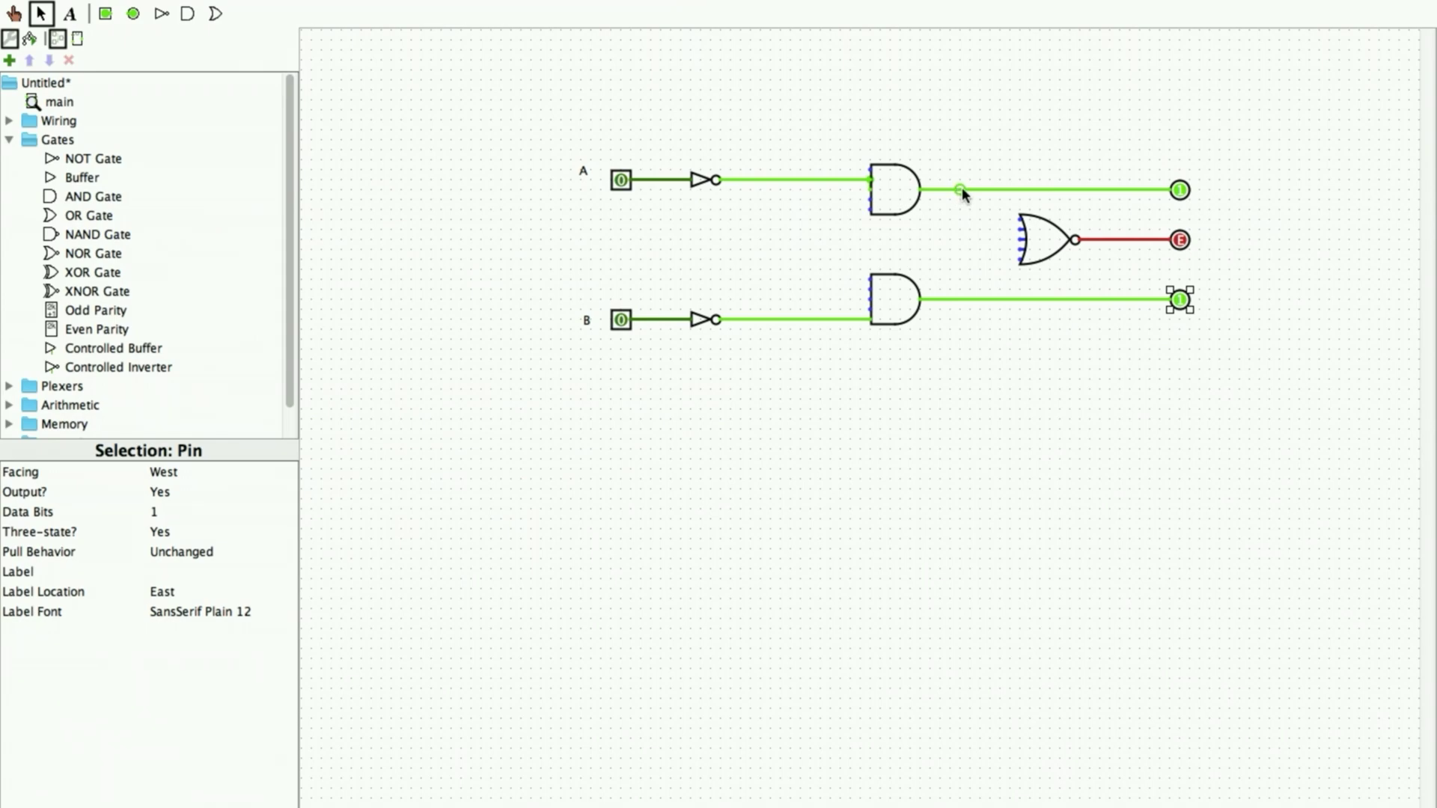
# Step: Feed the upper AND output into the NOR, A into the lower AND, and B into the upper AND
pyautogui.moveTo(961, 190); pyautogui.dragTo(970, 299)
pyautogui.click(655, 186)
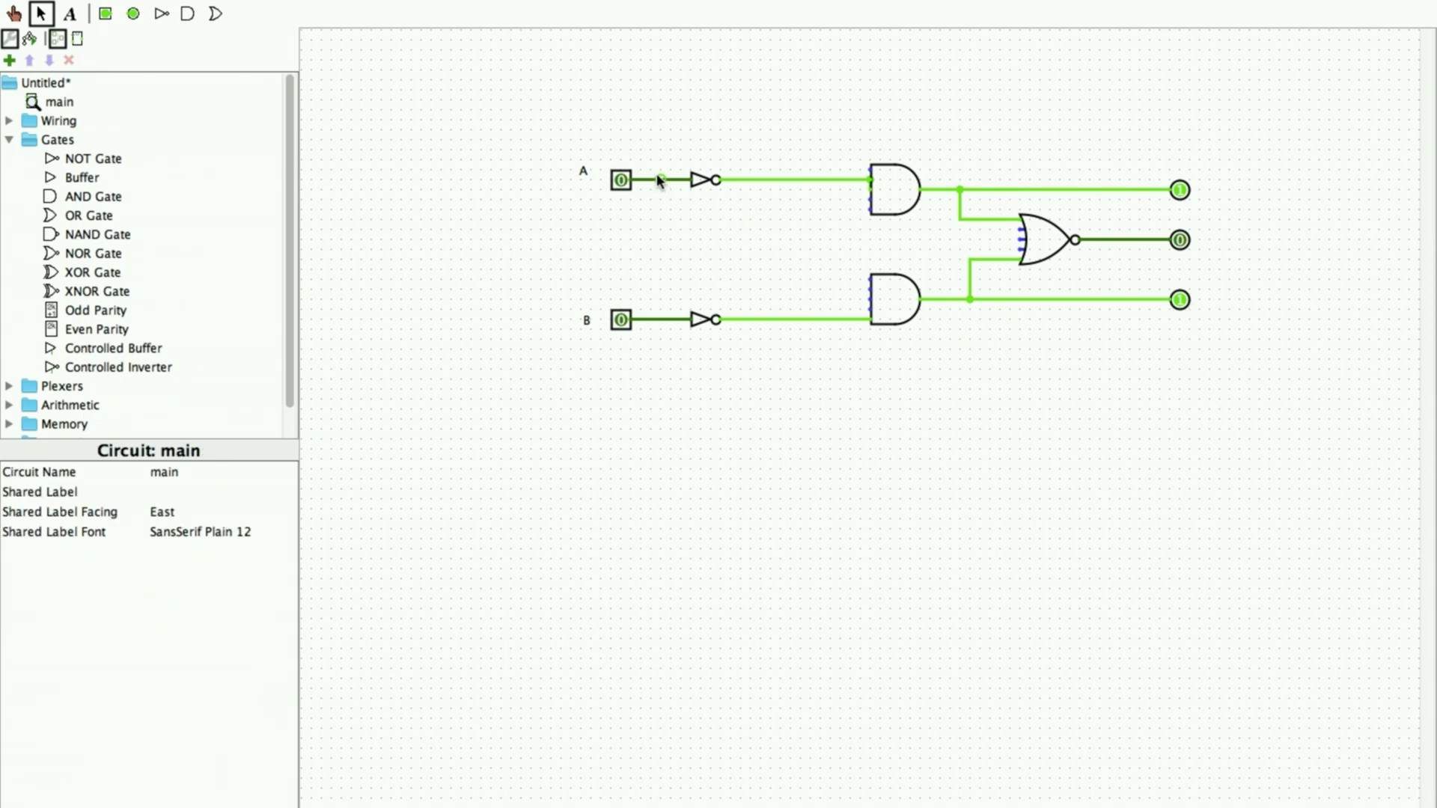
pyautogui.moveTo(658, 180); pyautogui.dragTo(870, 279)
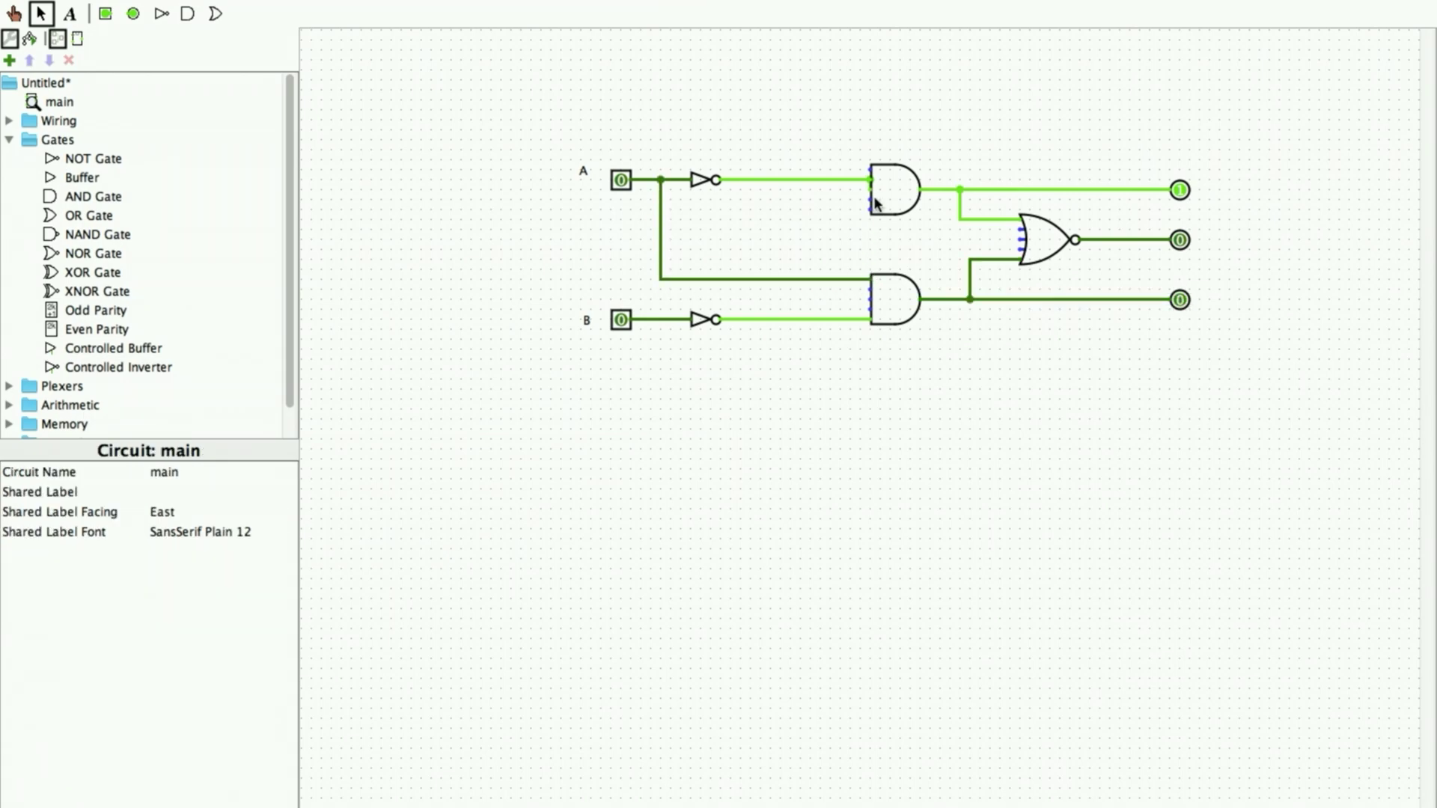
pyautogui.click(870, 211)
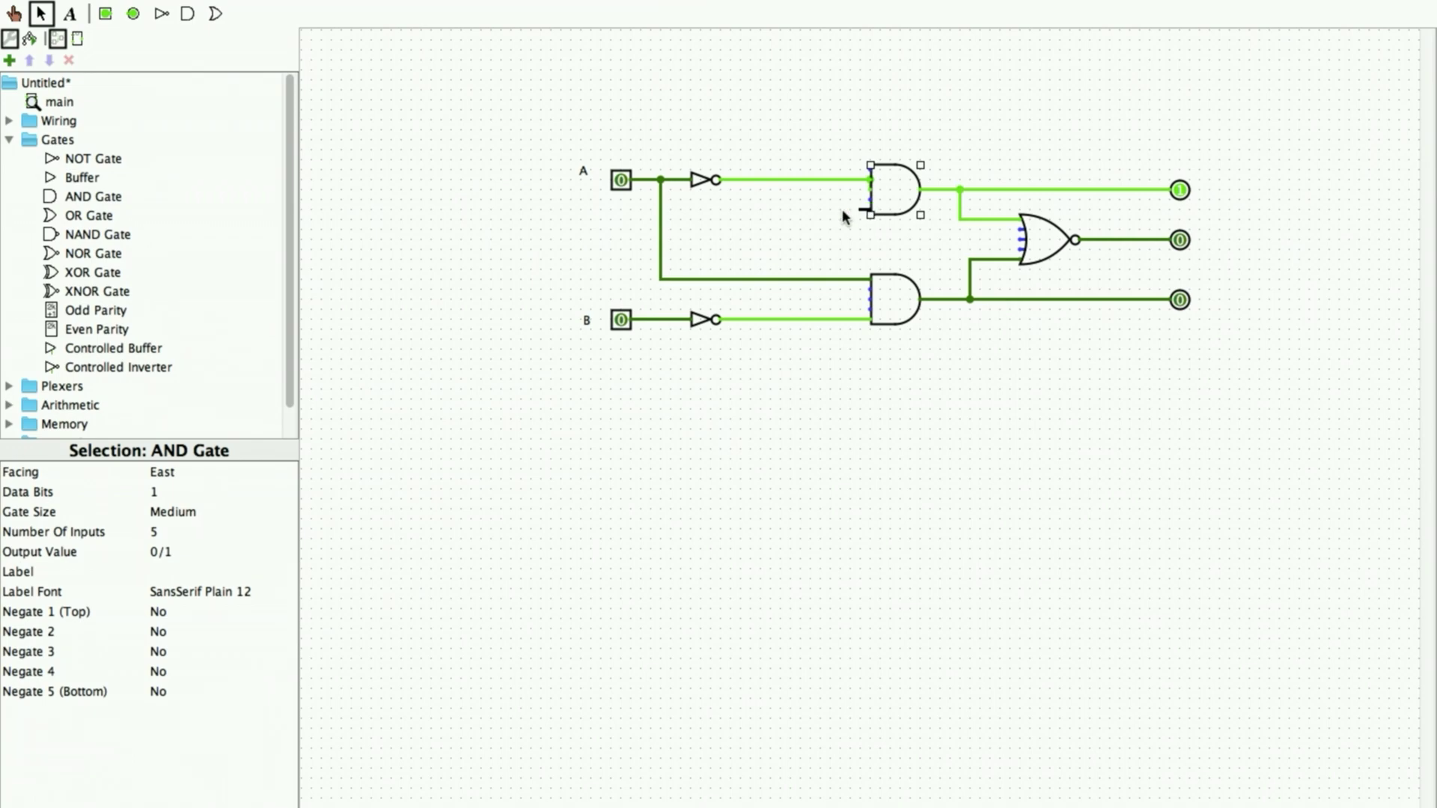
pyautogui.moveTo(843, 216); pyautogui.dragTo(671, 320)
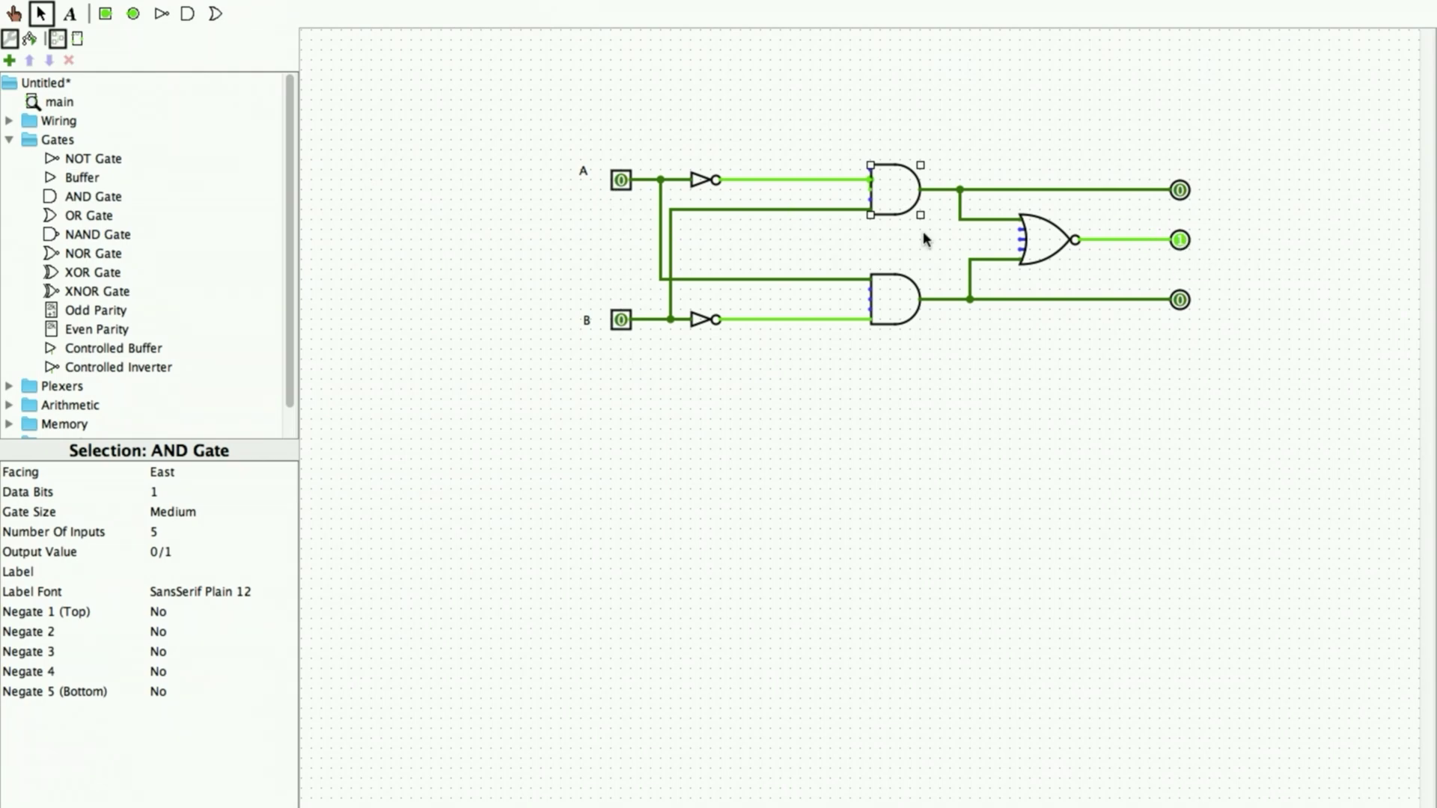
# Step: Label the three outputs A<B, A=B and A>B from top to bottom
pyautogui.click(41, 13)
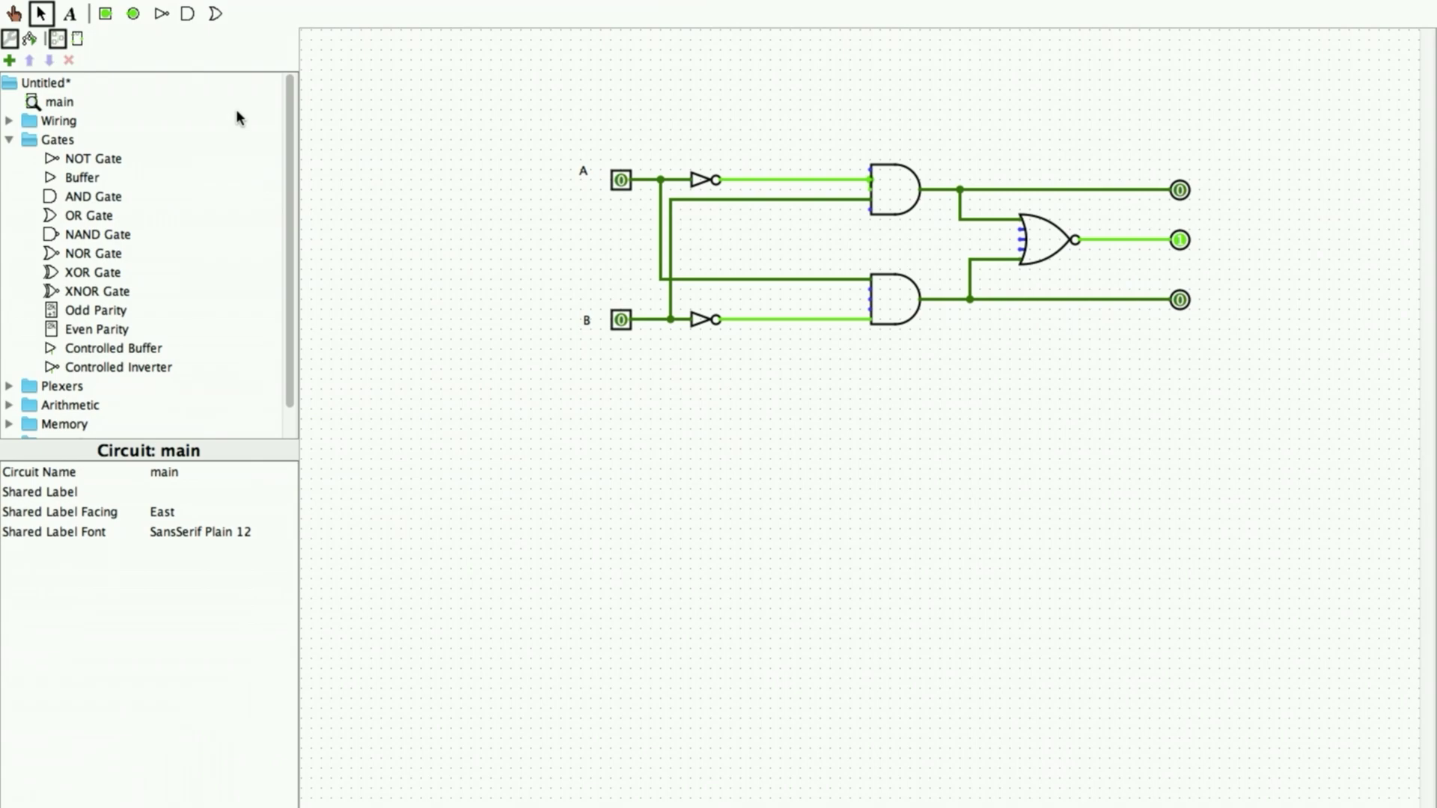
pyautogui.click(69, 13)
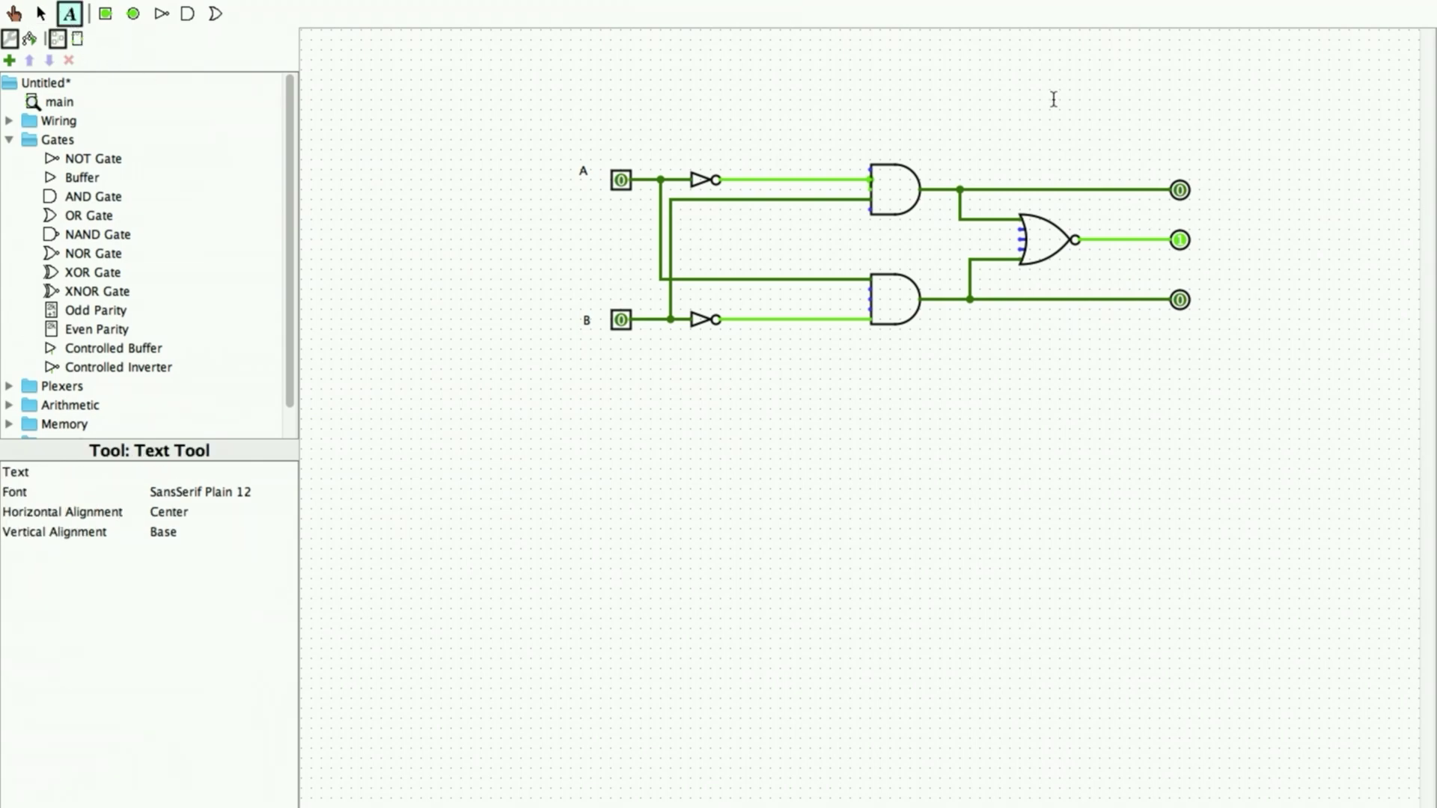
pyautogui.click(1208, 166)
pyautogui.write('A')
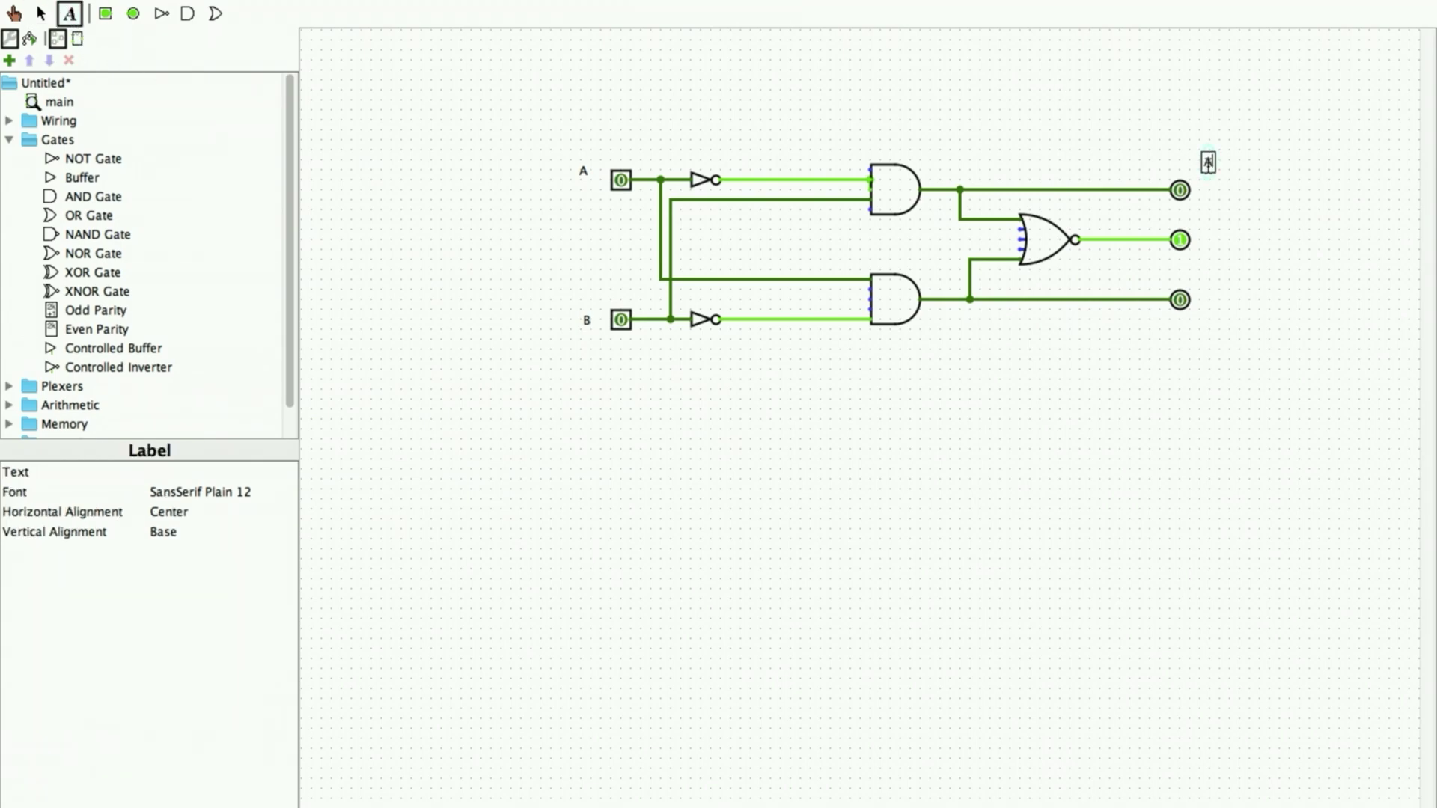
pyautogui.write('<B')
pyautogui.click(1201, 228)
pyautogui.write('A=B')
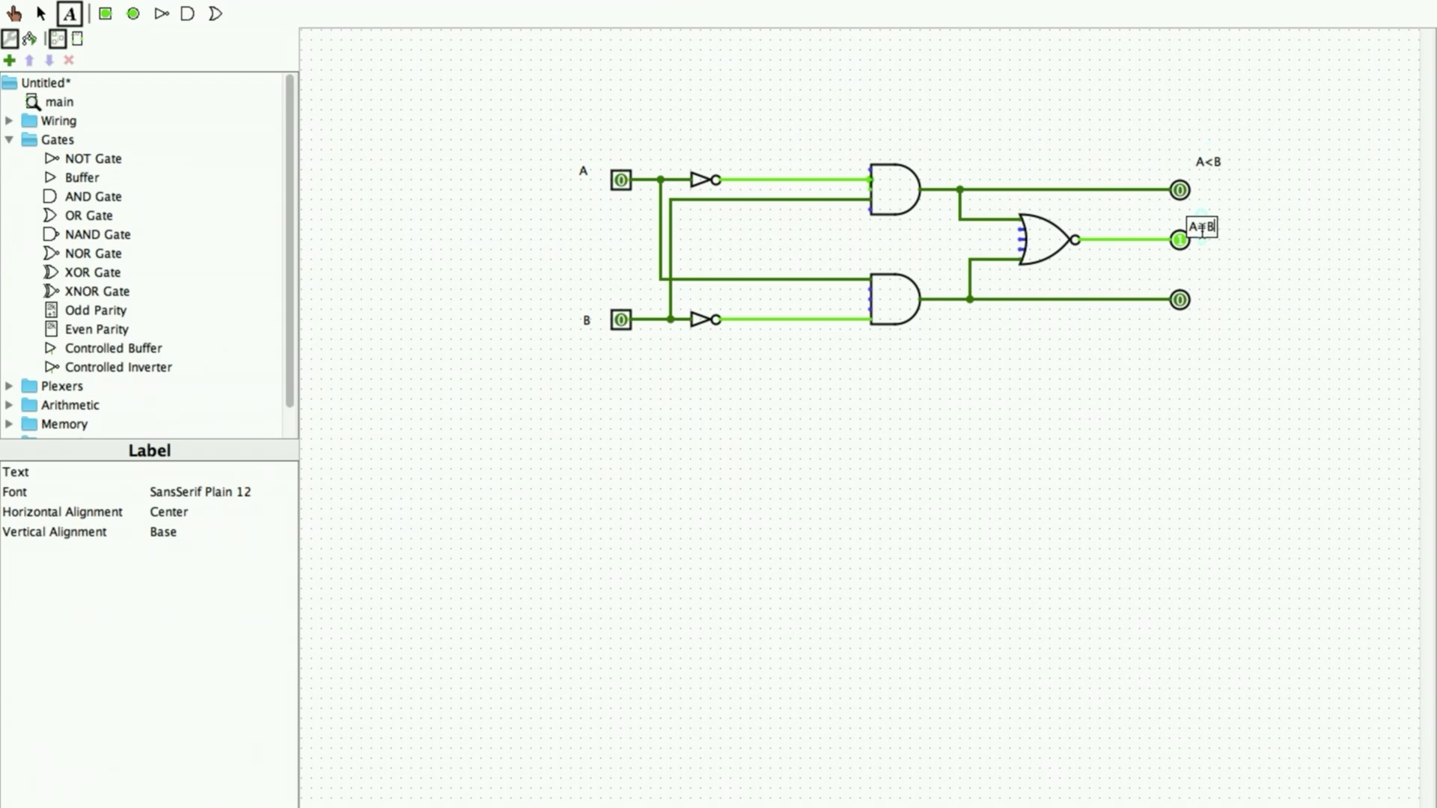
pyautogui.click(1205, 288)
pyautogui.write('A>B')
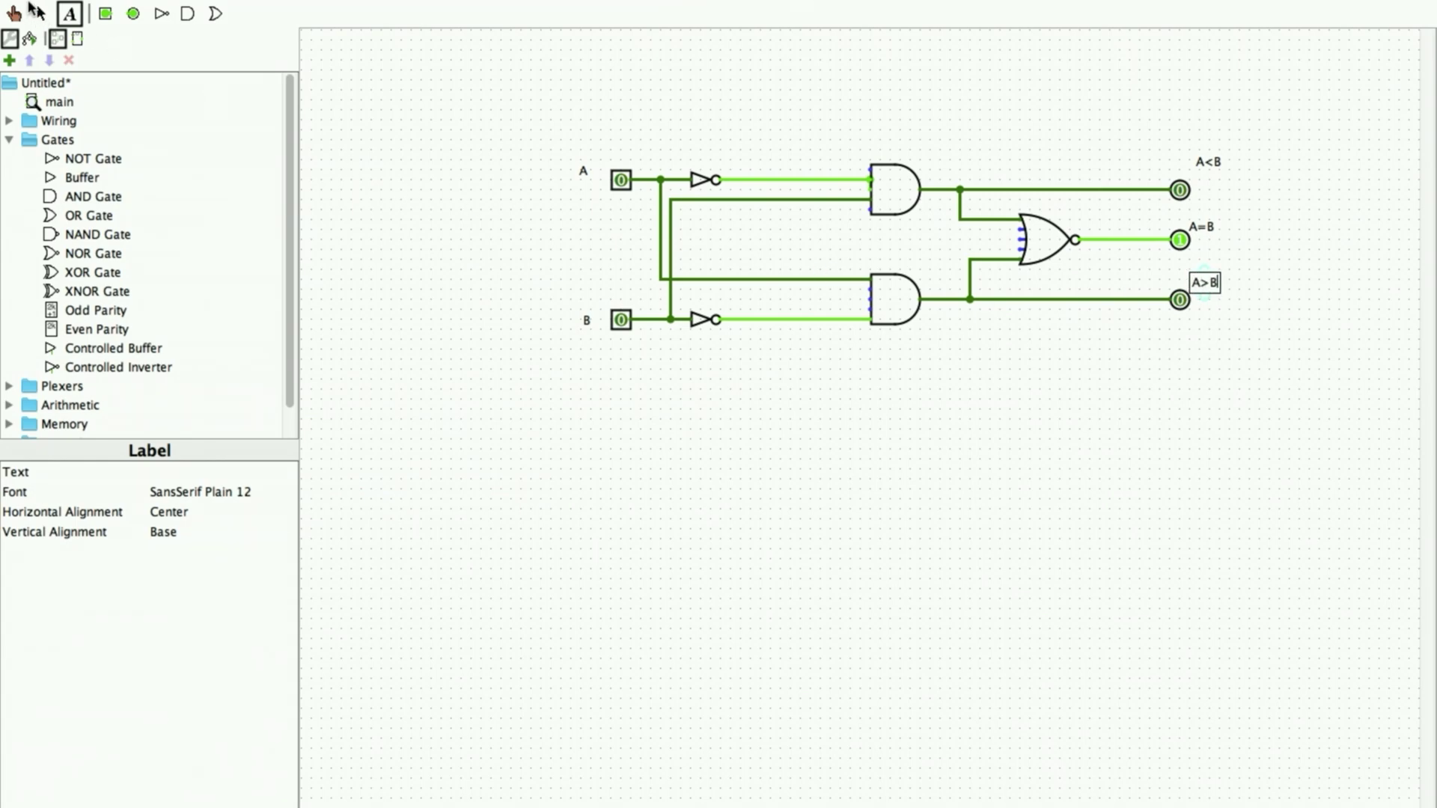
pyautogui.click(15, 13)
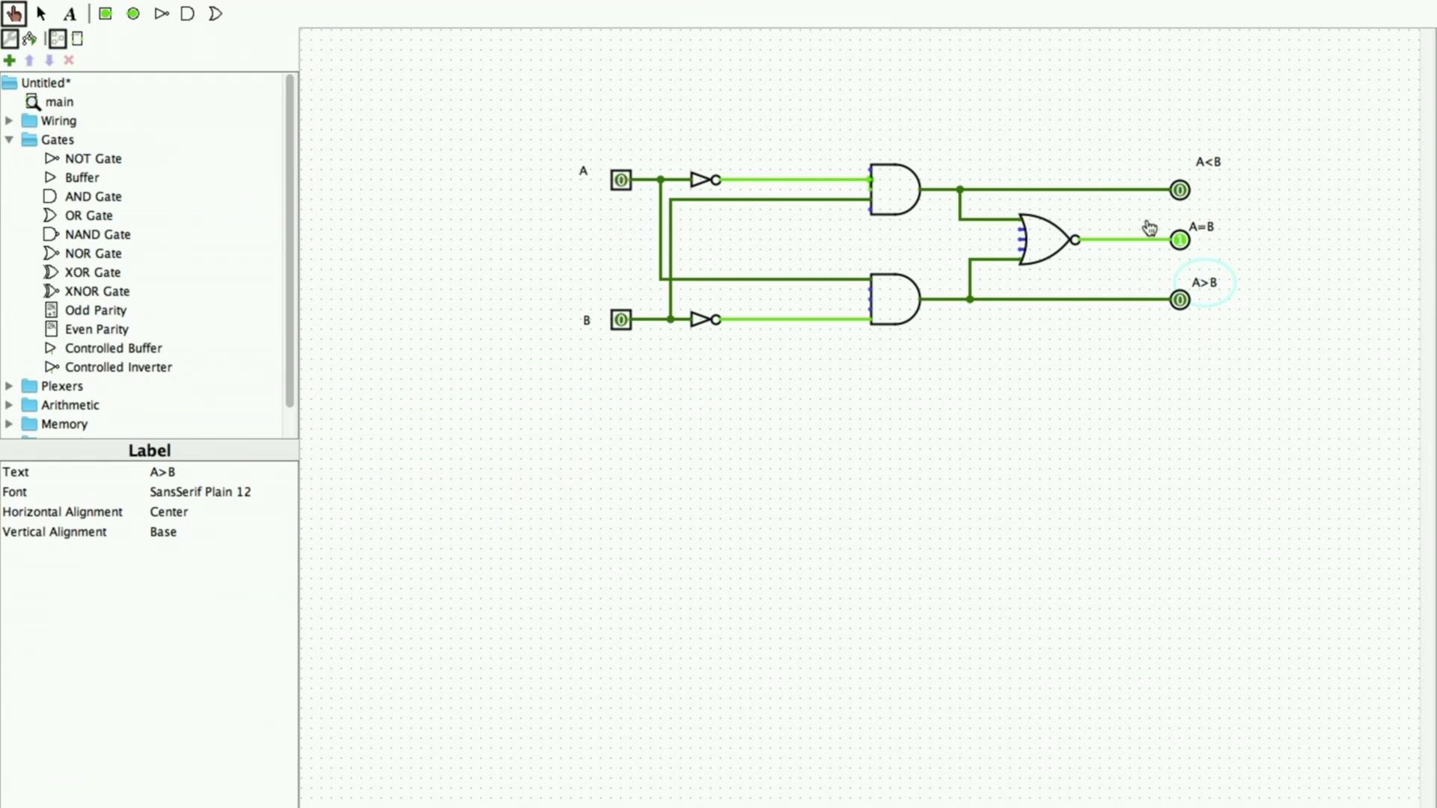
# Step: Toggle B on and off, then set A and B both to 1 so A=B lights
pyautogui.click(621, 321)
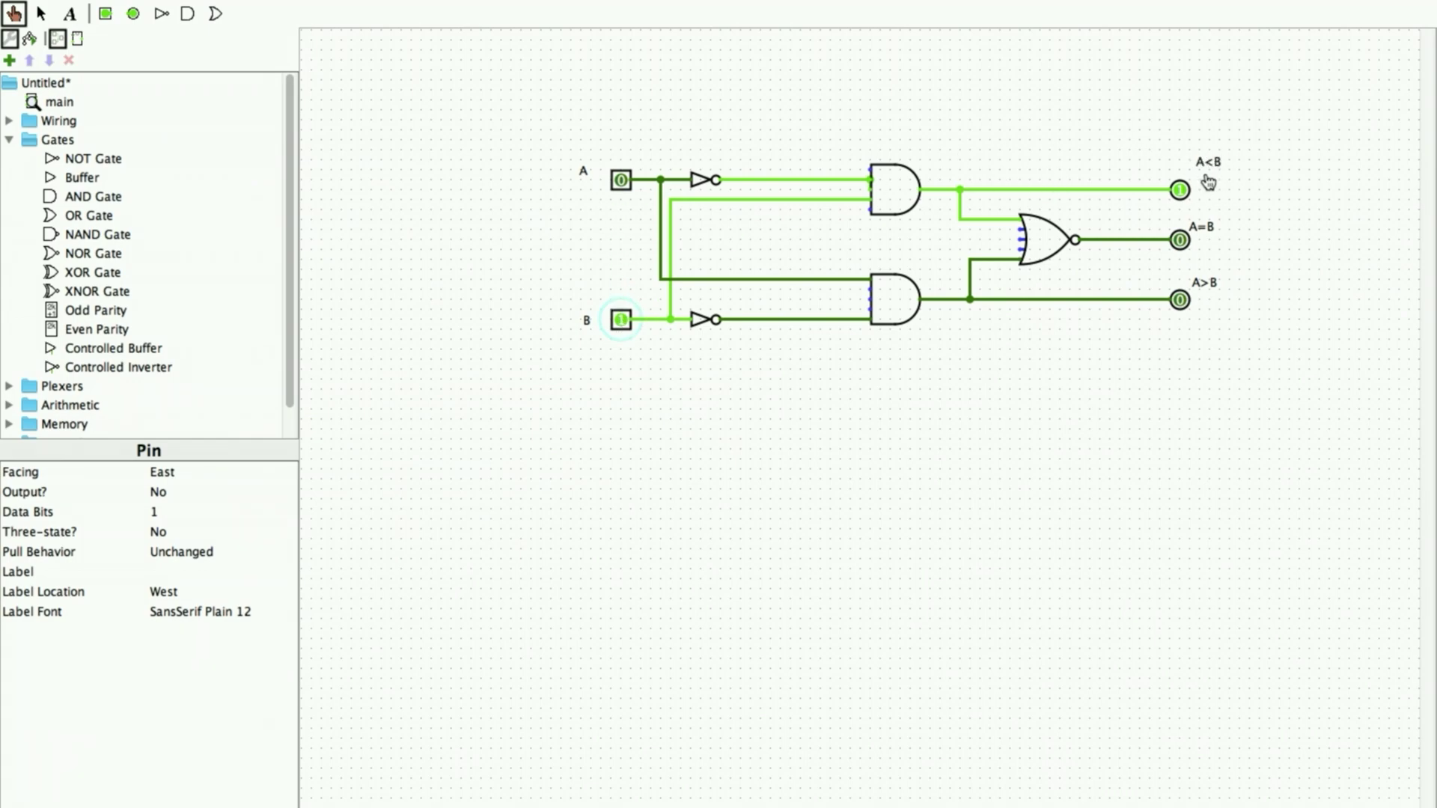
pyautogui.click(621, 321)
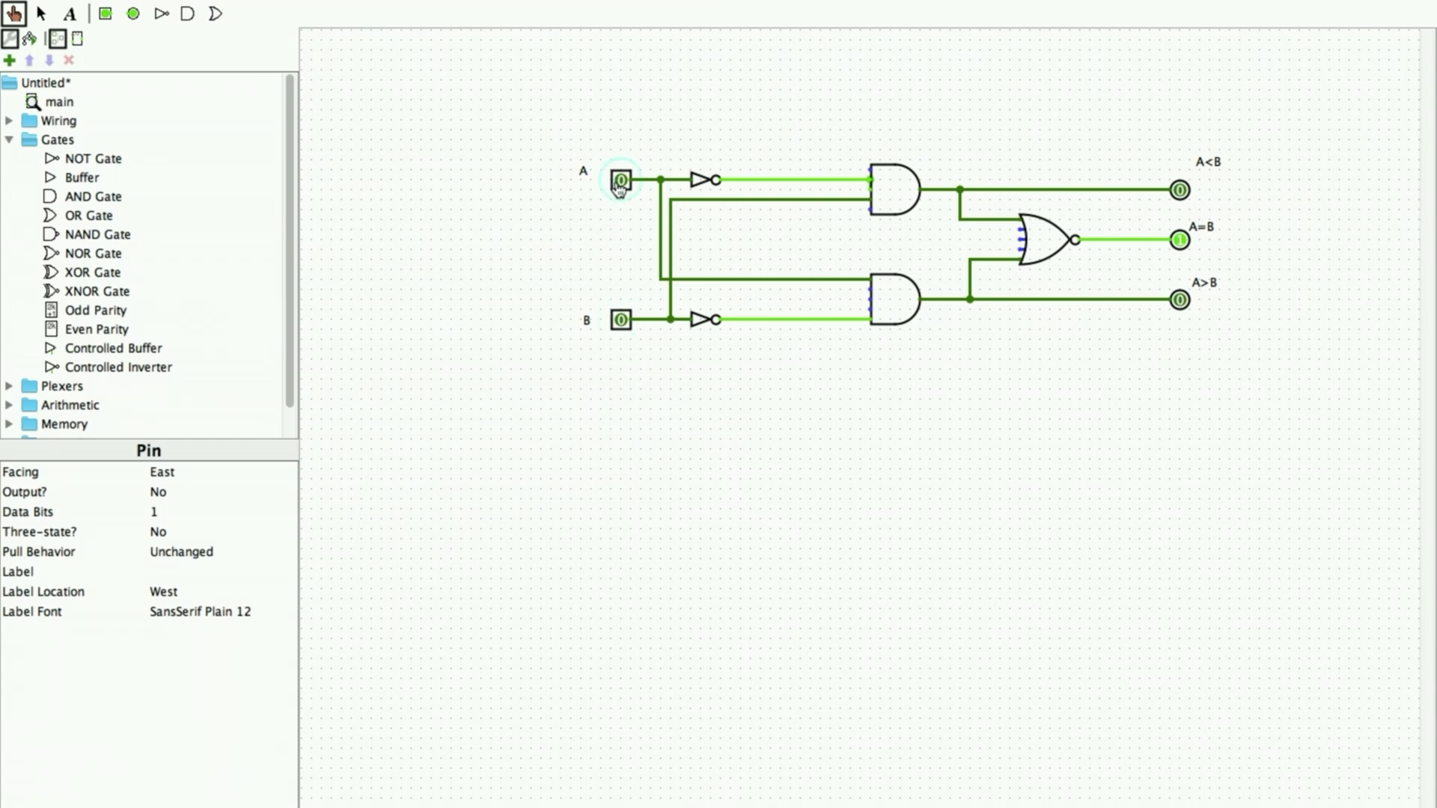
pyautogui.click(621, 180)
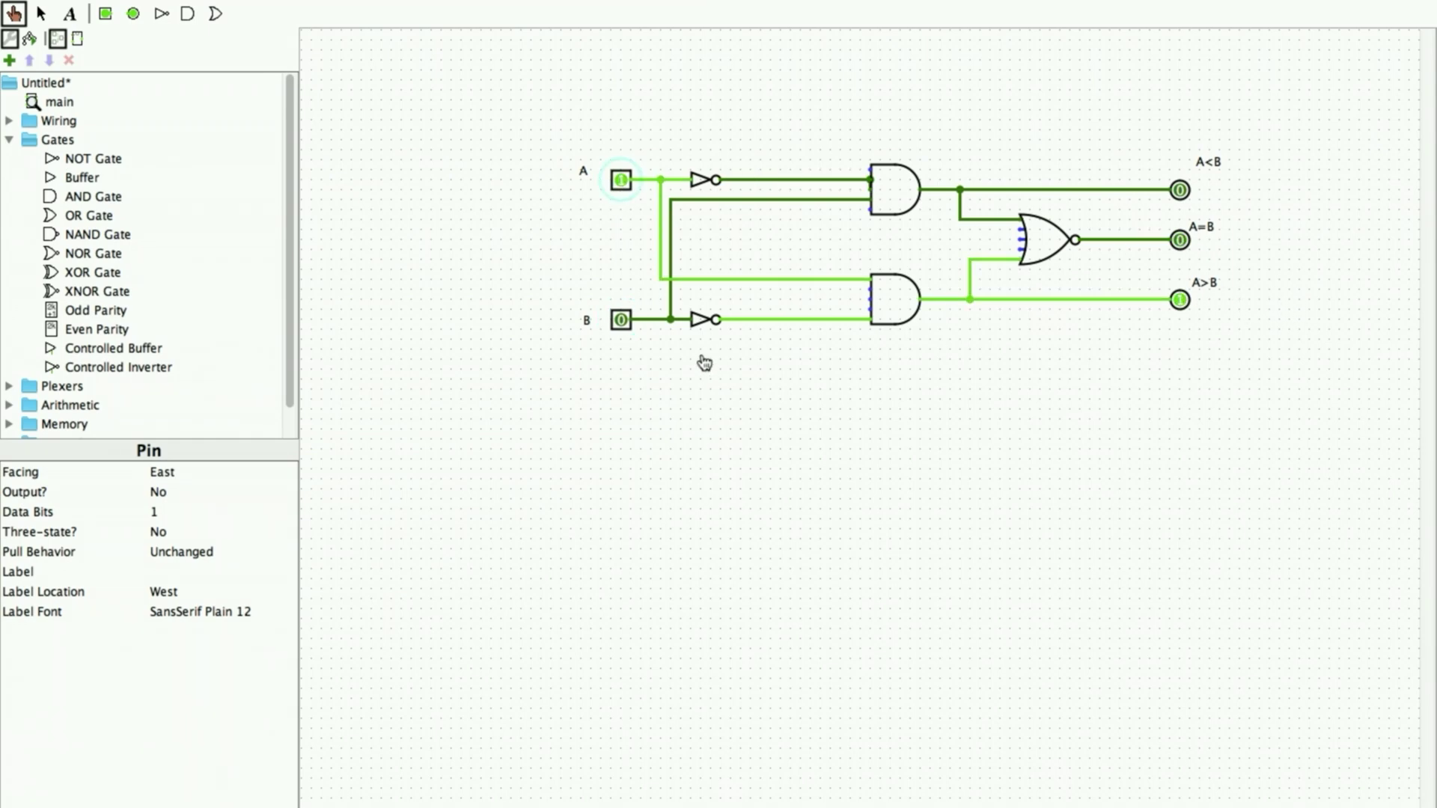
pyautogui.click(623, 322)
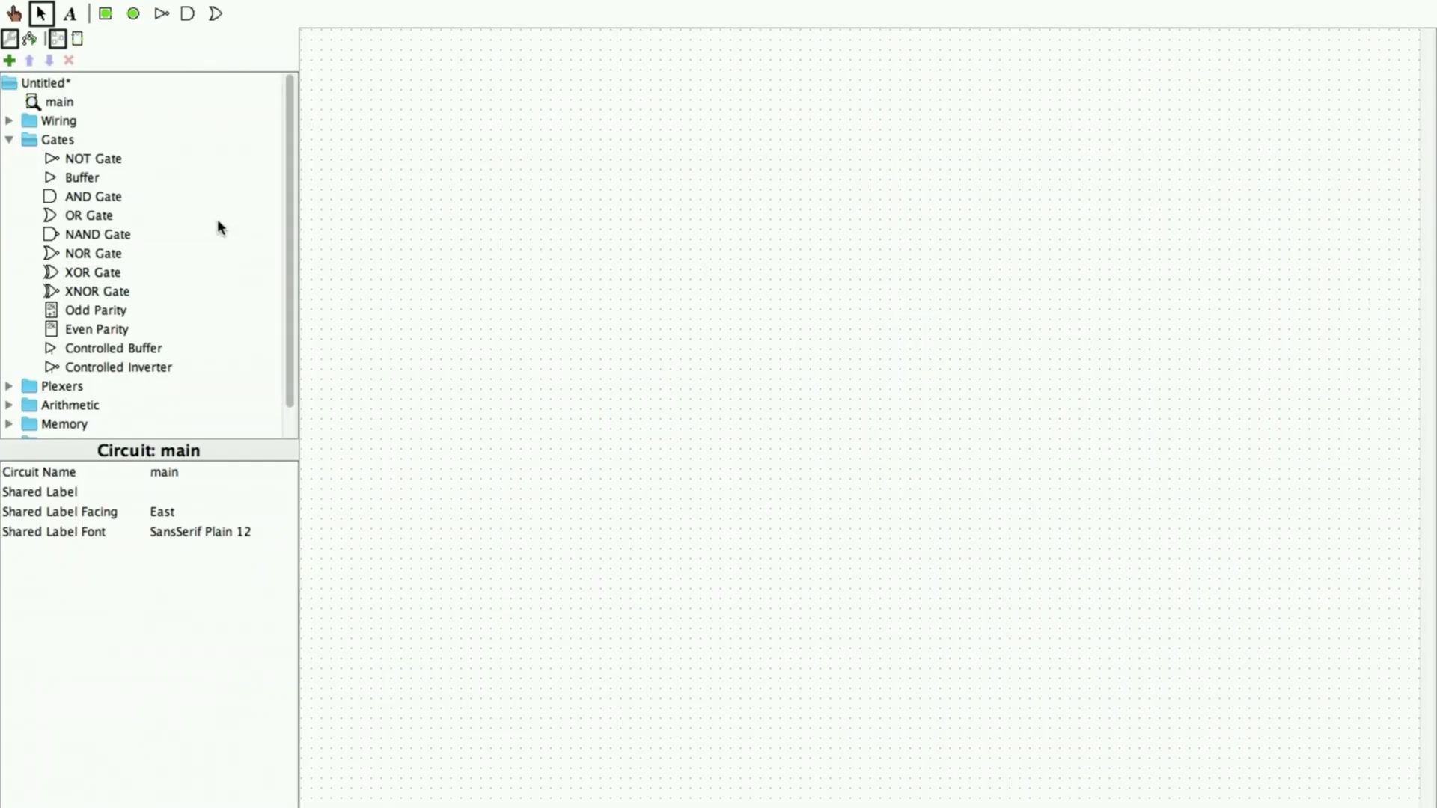
# Step: Place an input pin near the top-left facing South, with a long wire straight down from it
pyautogui.click(105, 17)
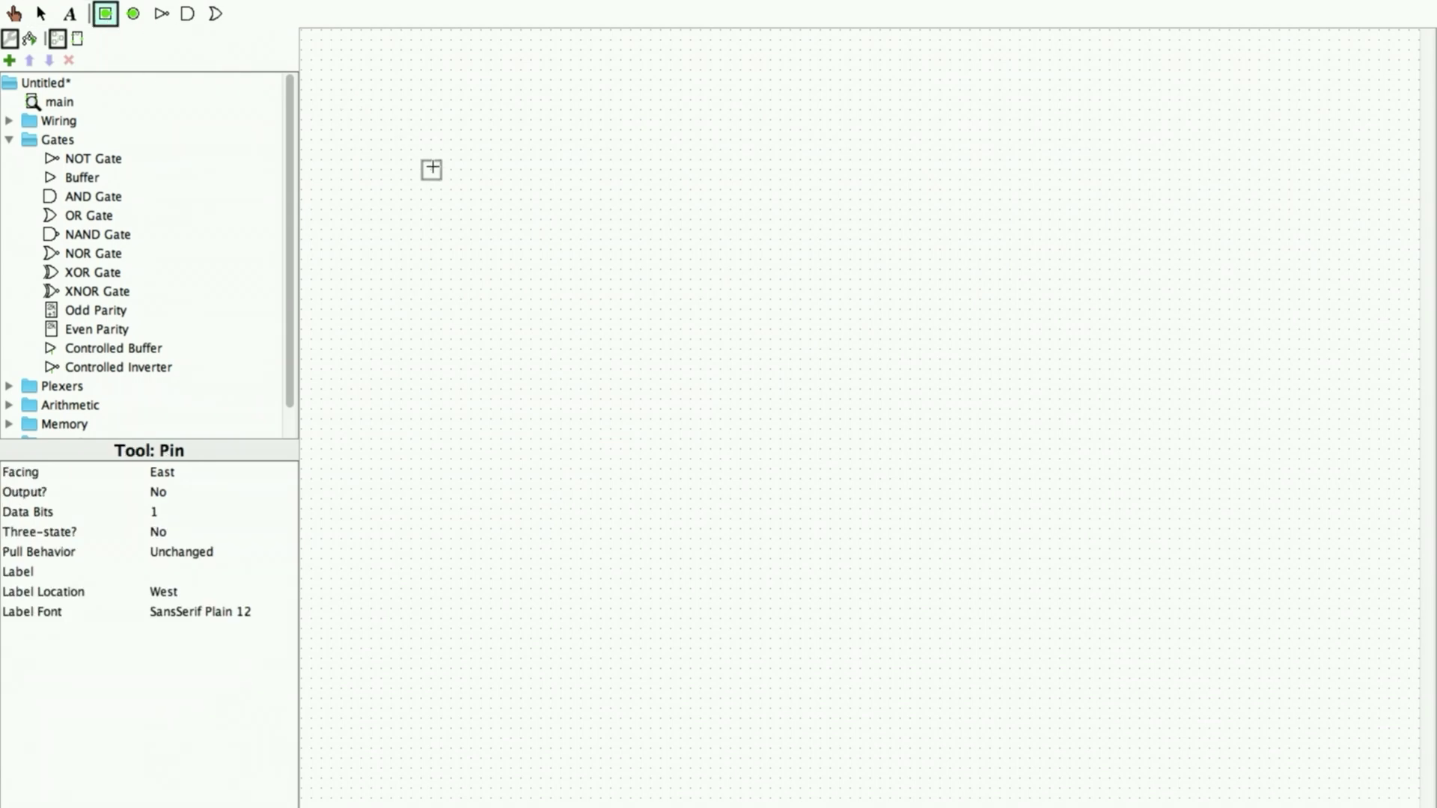
pyautogui.click(405, 130)
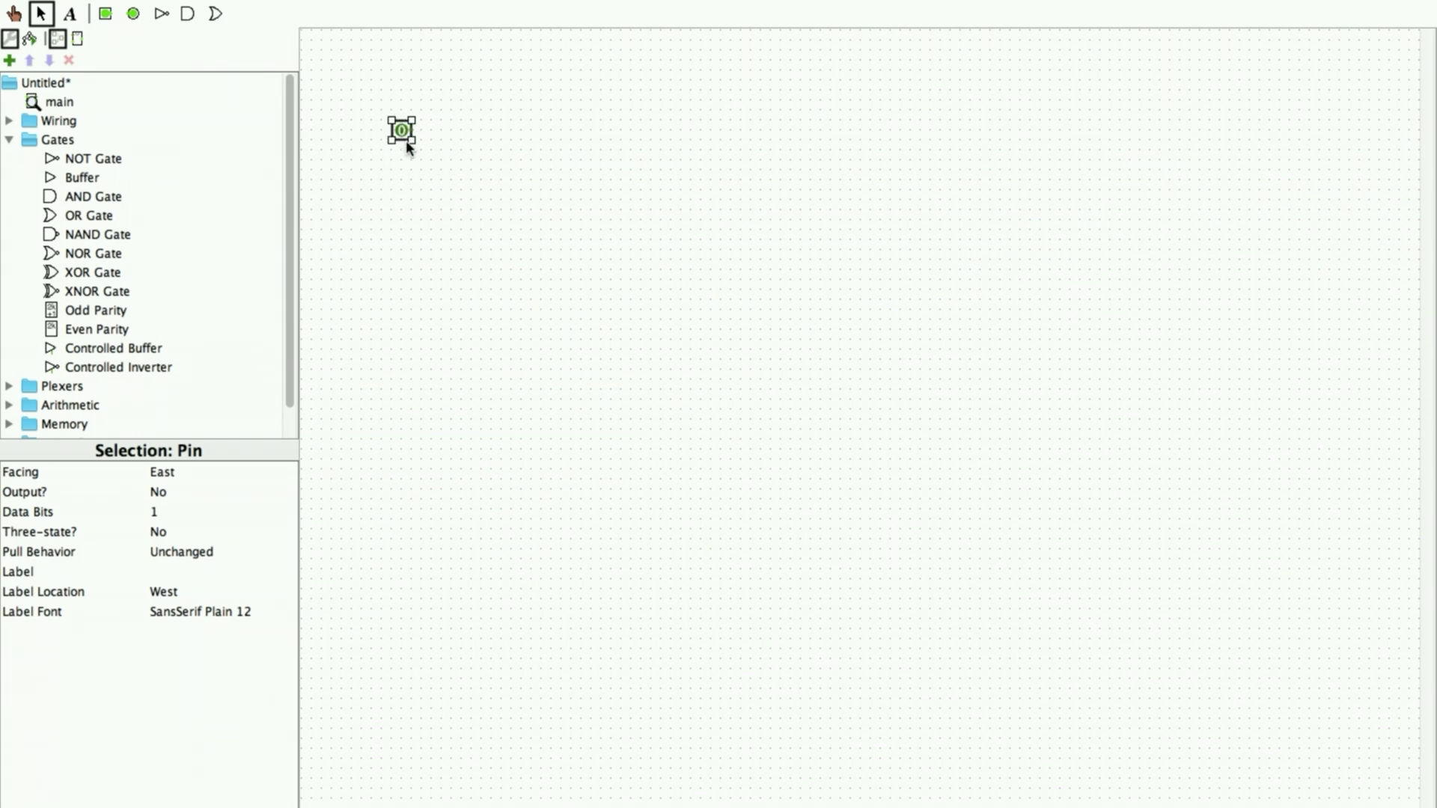
pyautogui.click(170, 472)
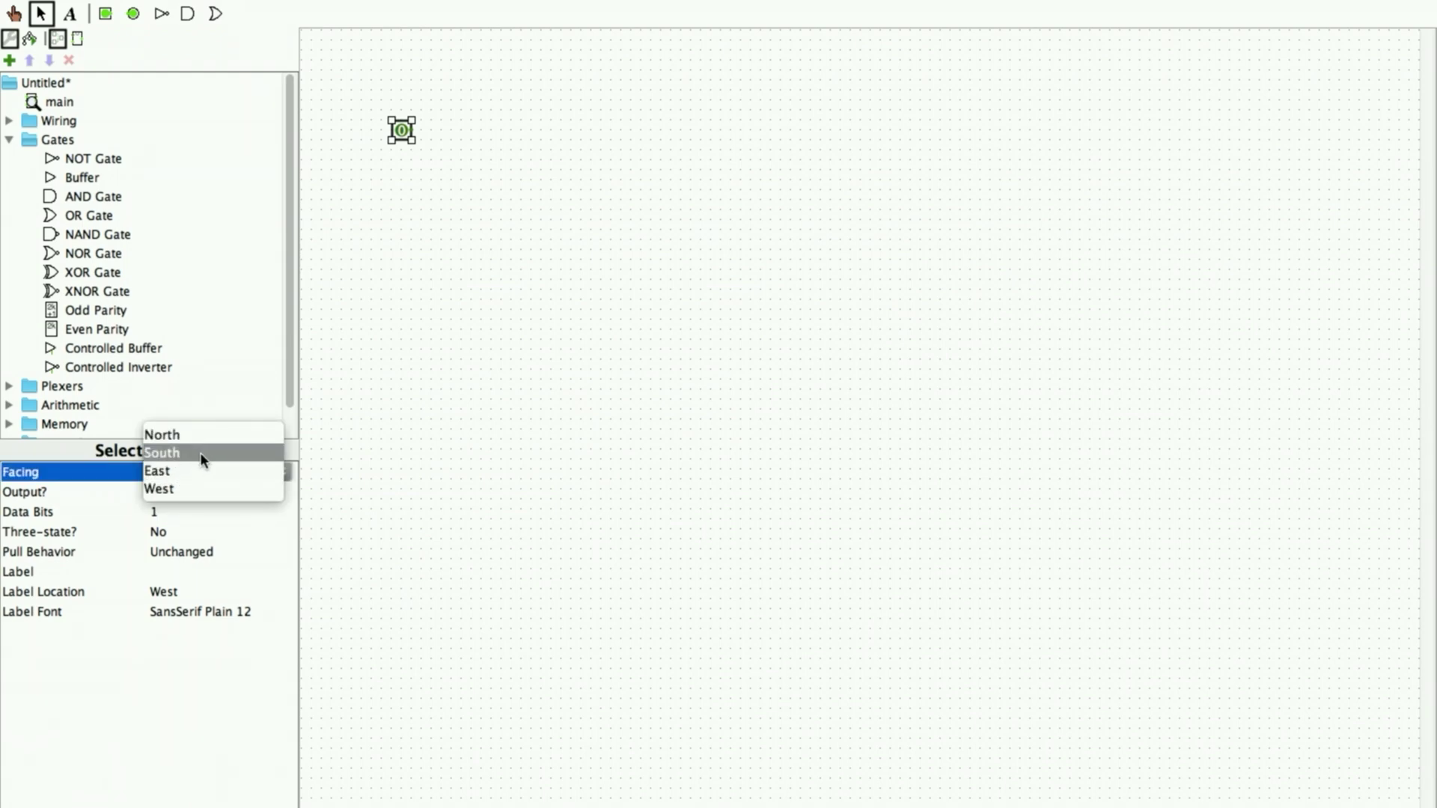
pyautogui.click(199, 452)
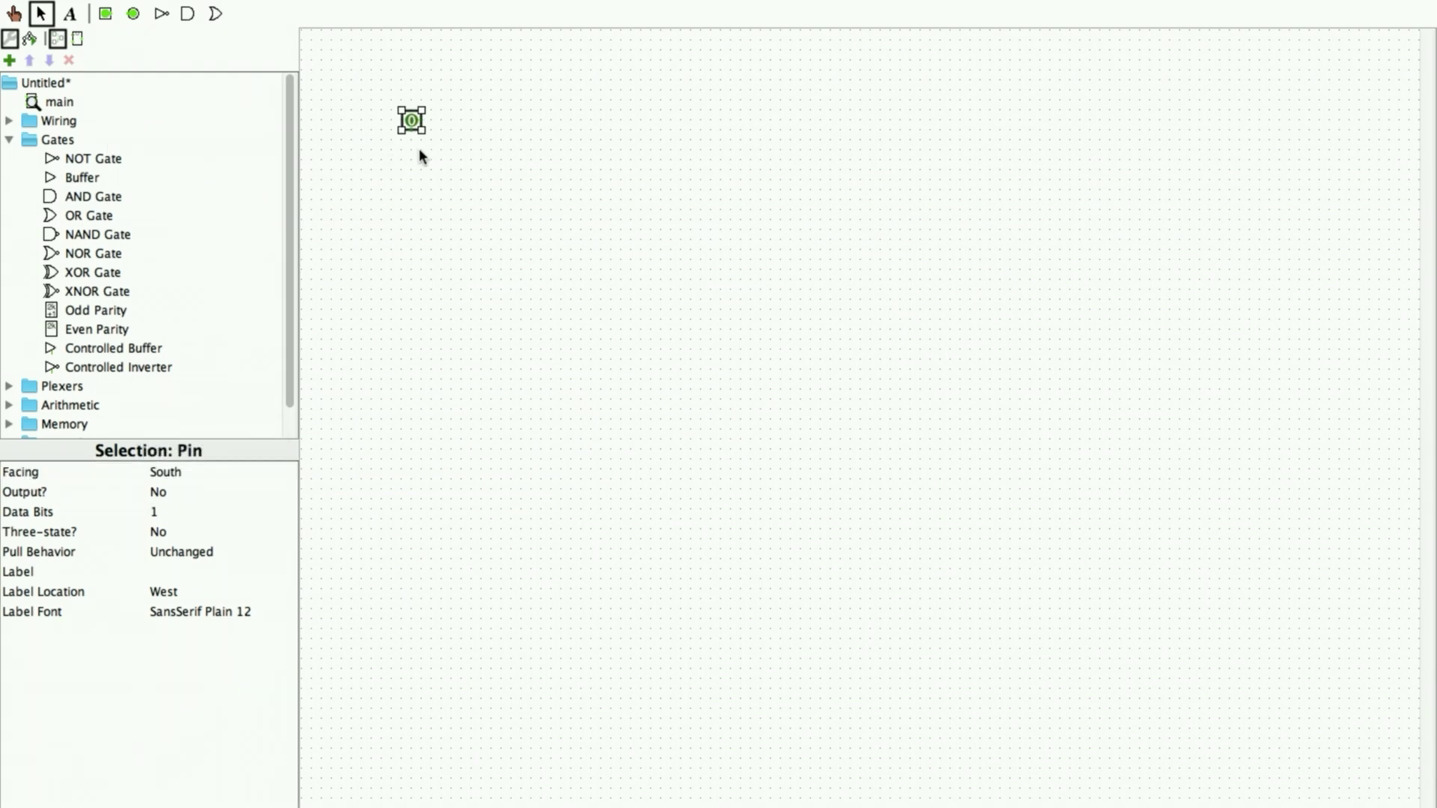
pyautogui.moveTo(411, 129); pyautogui.dragTo(407, 710)
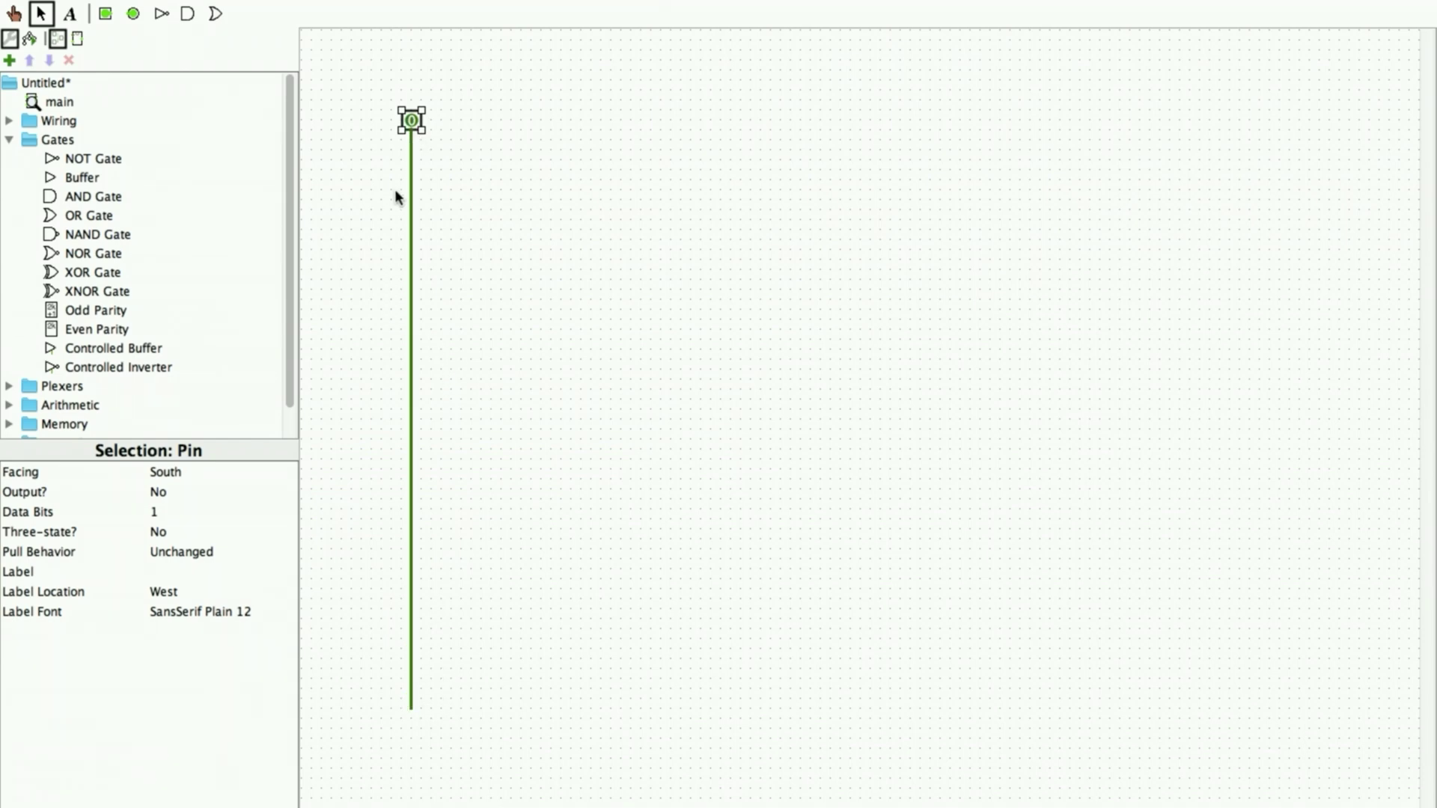
# Step: Add a south-facing NOT gate beside the pin and wire the pin's line into it
pyautogui.click(161, 14)
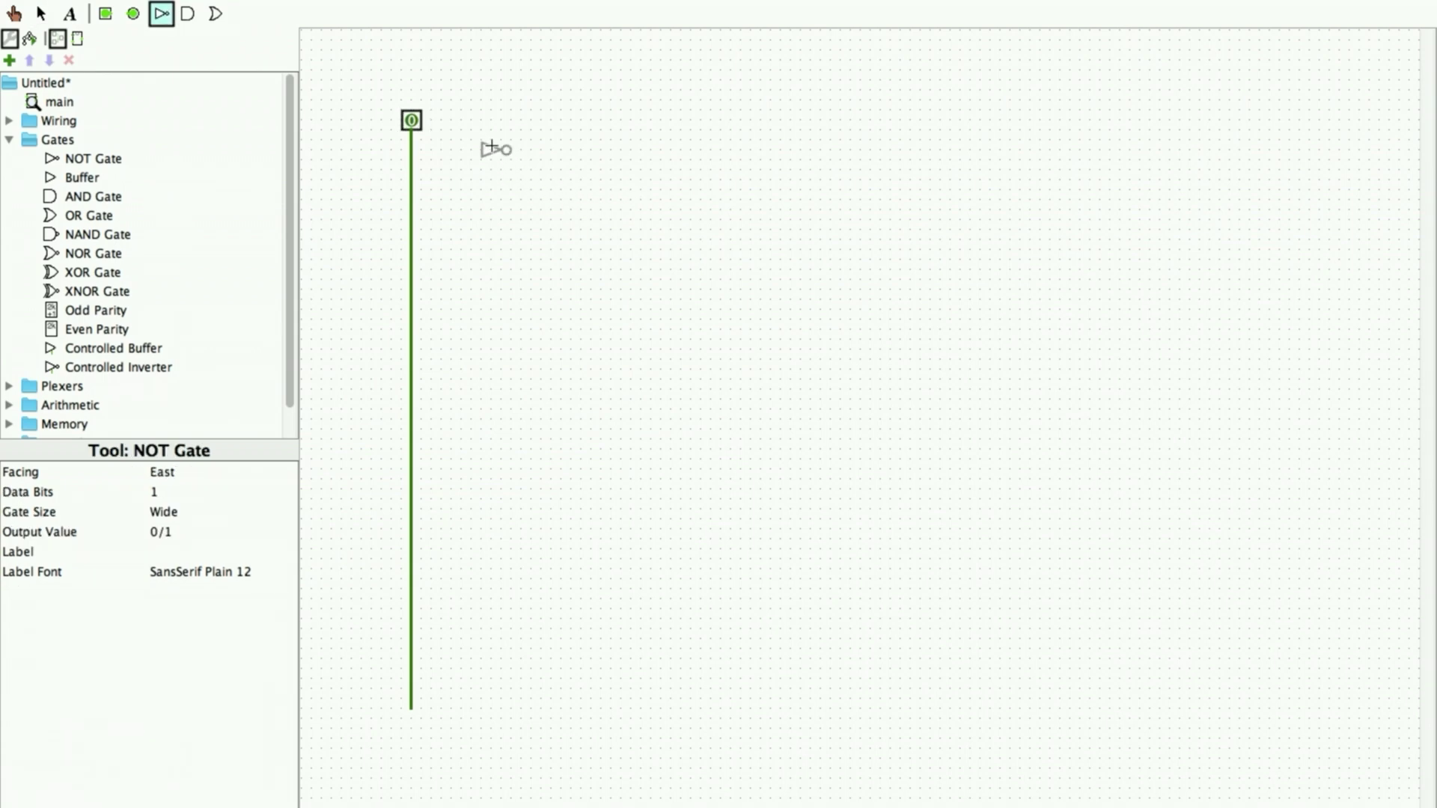
pyautogui.click(480, 163)
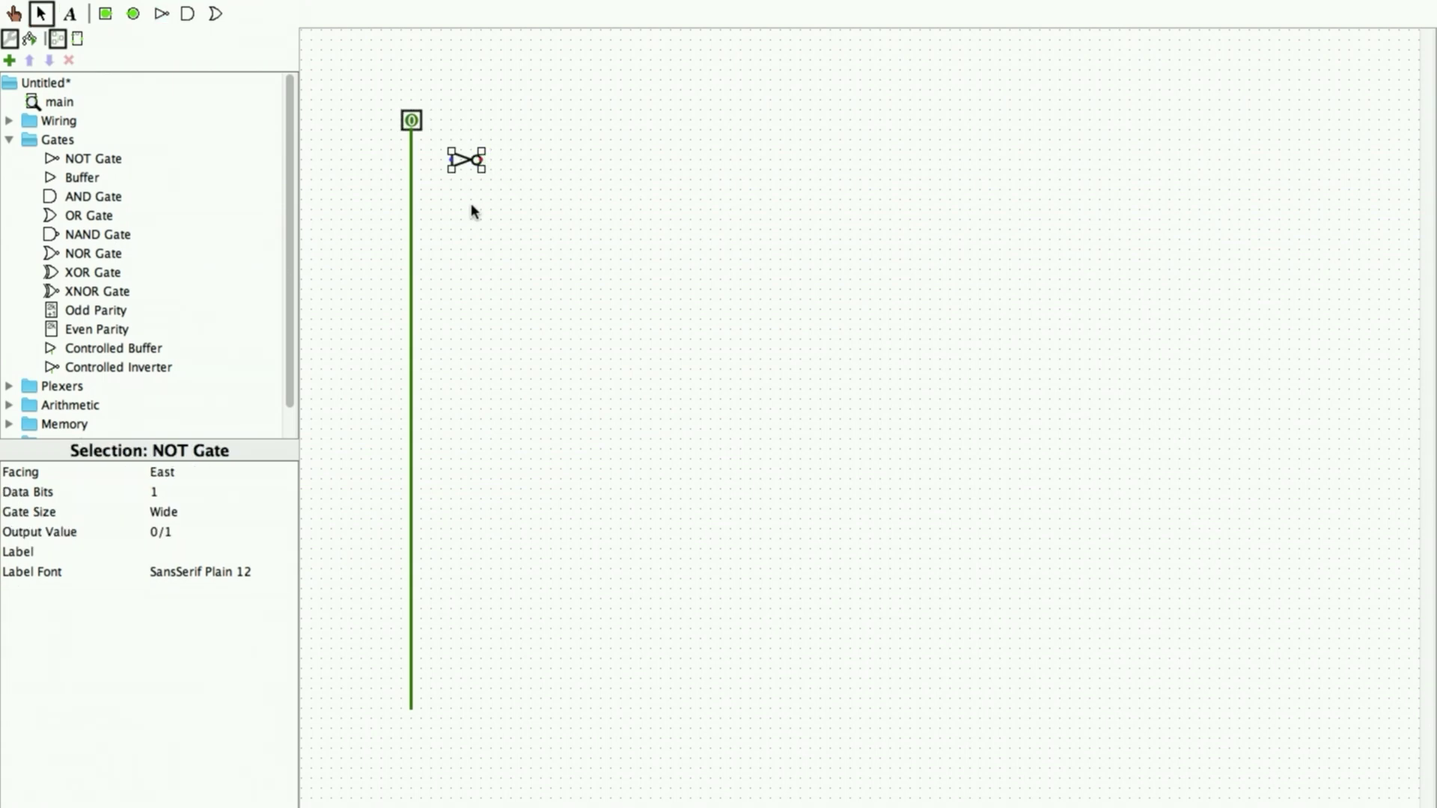
pyautogui.click(185, 467)
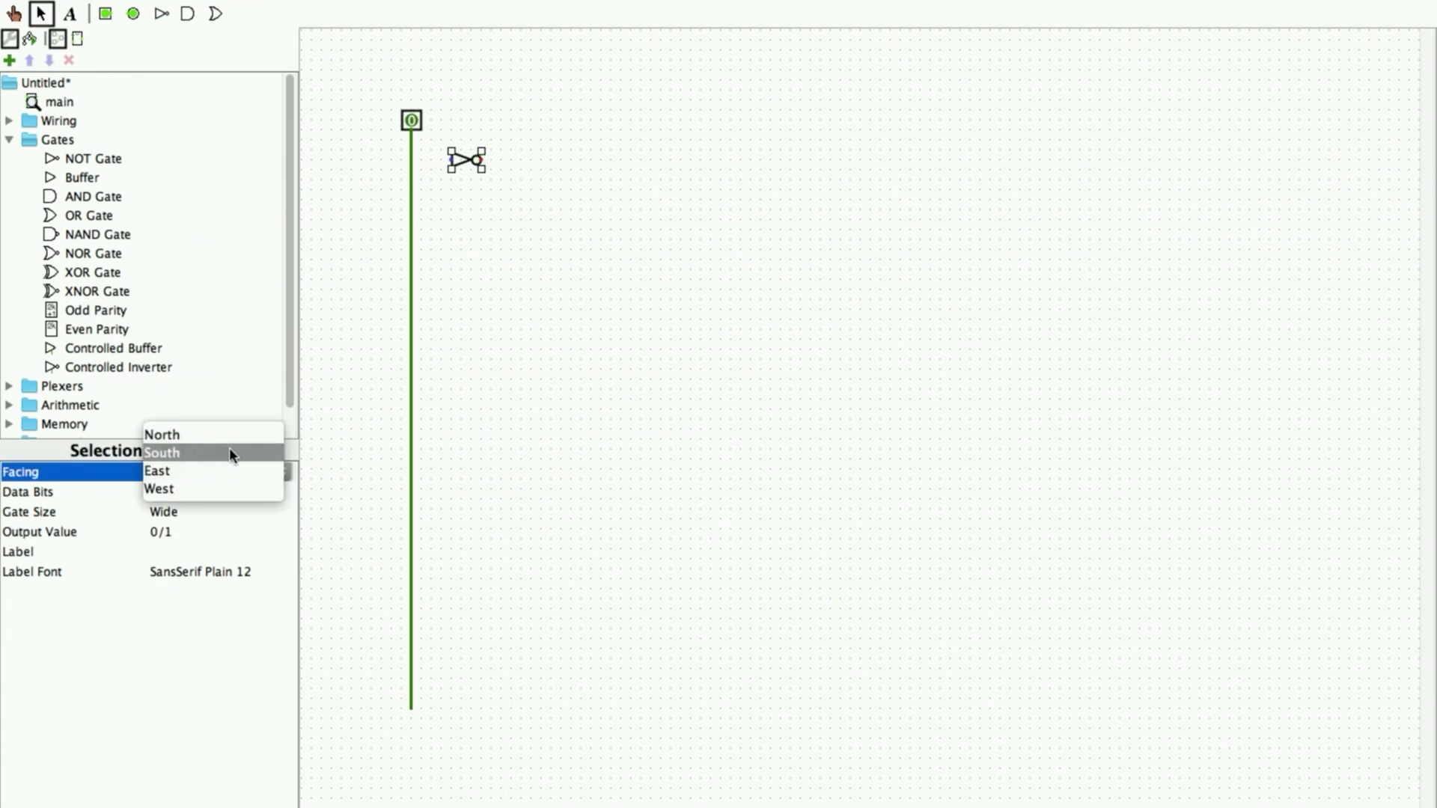
pyautogui.press('Escape')
pyautogui.press('Down')
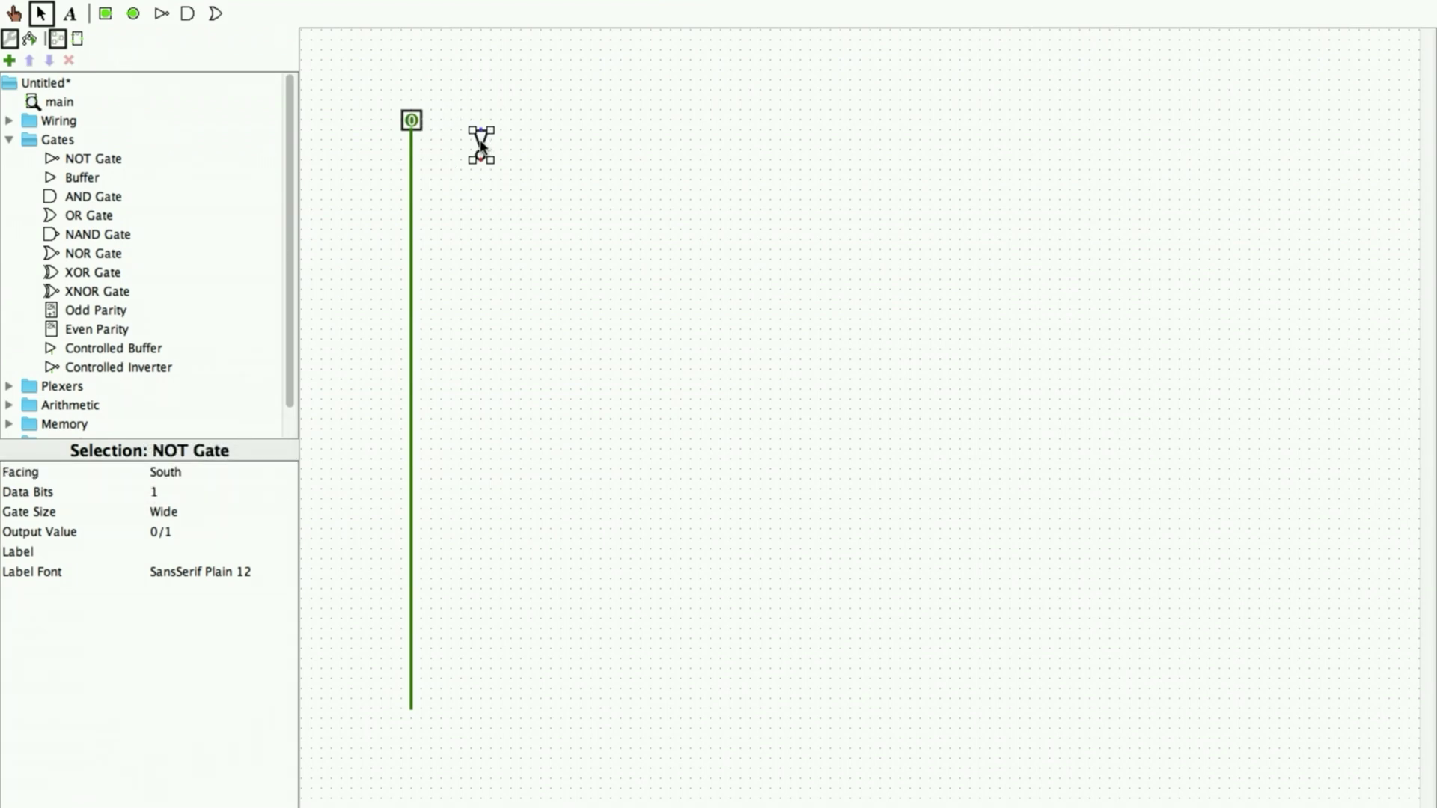
pyautogui.moveTo(481, 147); pyautogui.dragTo(469, 191)
pyautogui.moveTo(411, 149); pyautogui.dragTo(472, 711)
# Step: Duplicate the pin-and-NOT-gate group with Ctrl+D, placing copies side by side
pyautogui.moveTo(366, 96); pyautogui.dragTo(586, 807)
pyautogui.hotkey('ctrl', 'd')
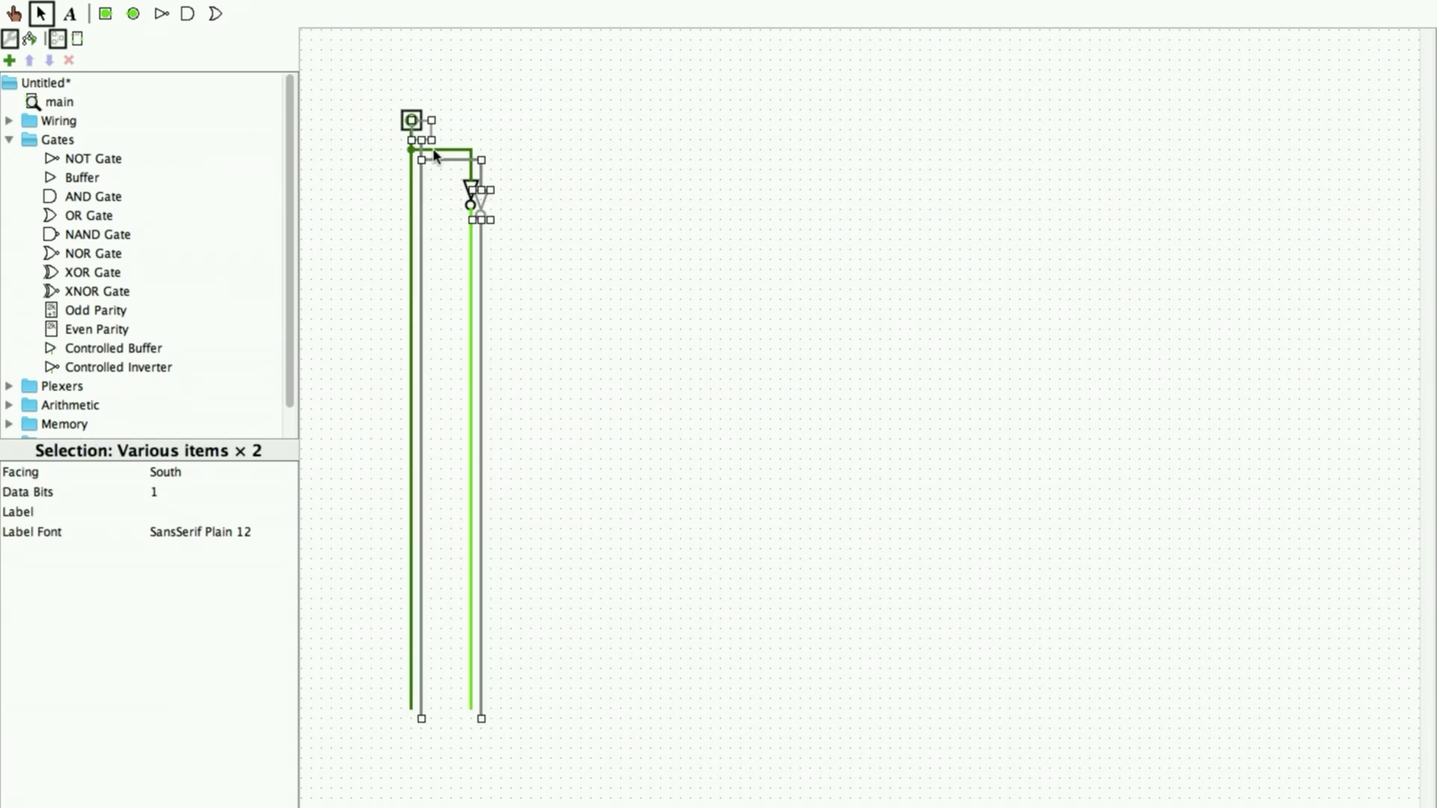
pyautogui.moveTo(424, 133); pyautogui.dragTo(699, 119)
pyautogui.hotkey('ctrl', 'd')
pyautogui.hotkey('ctrl', 'd')
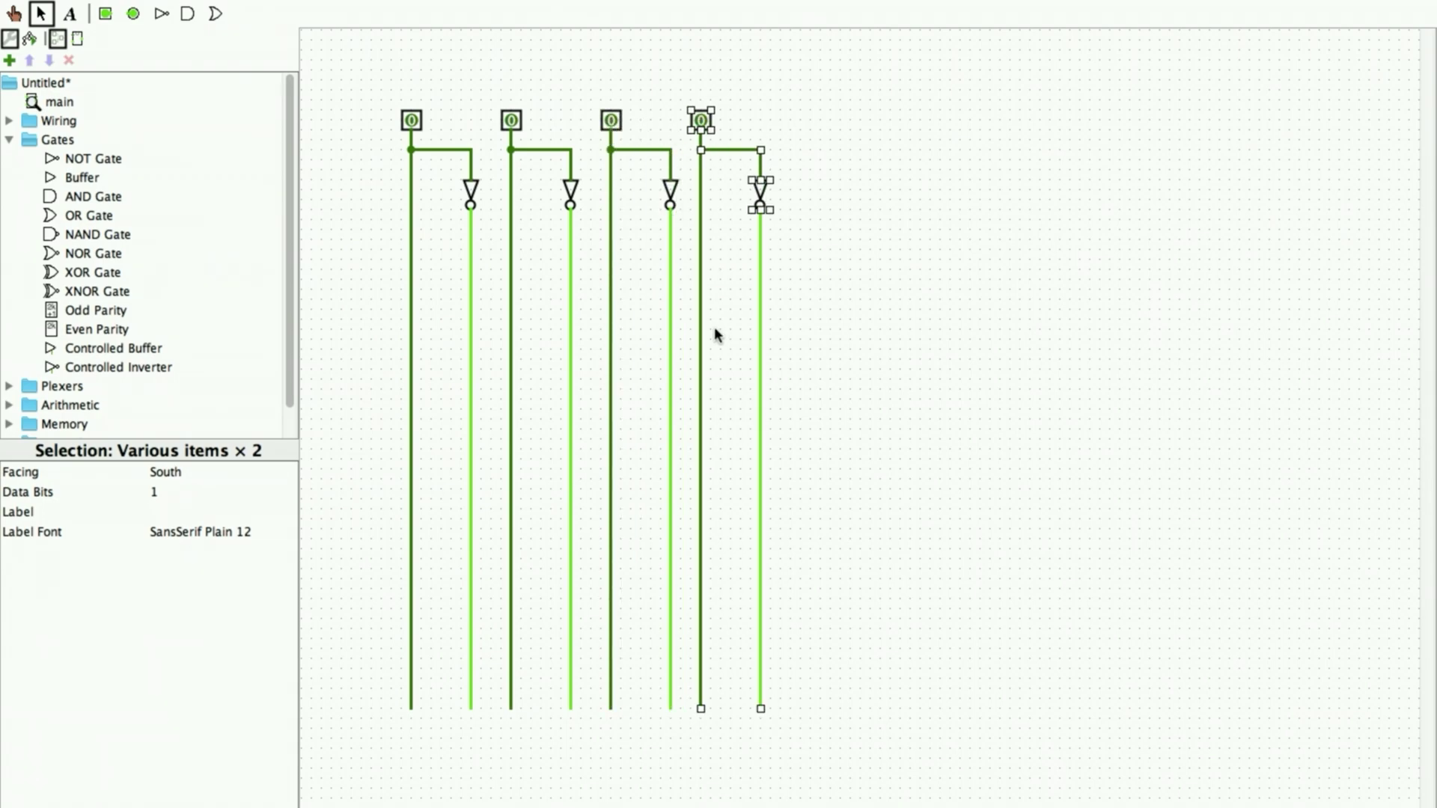
# Step: Label the four input pins A1, A0, B1 and B0 from left to right
pyautogui.click(69, 14)
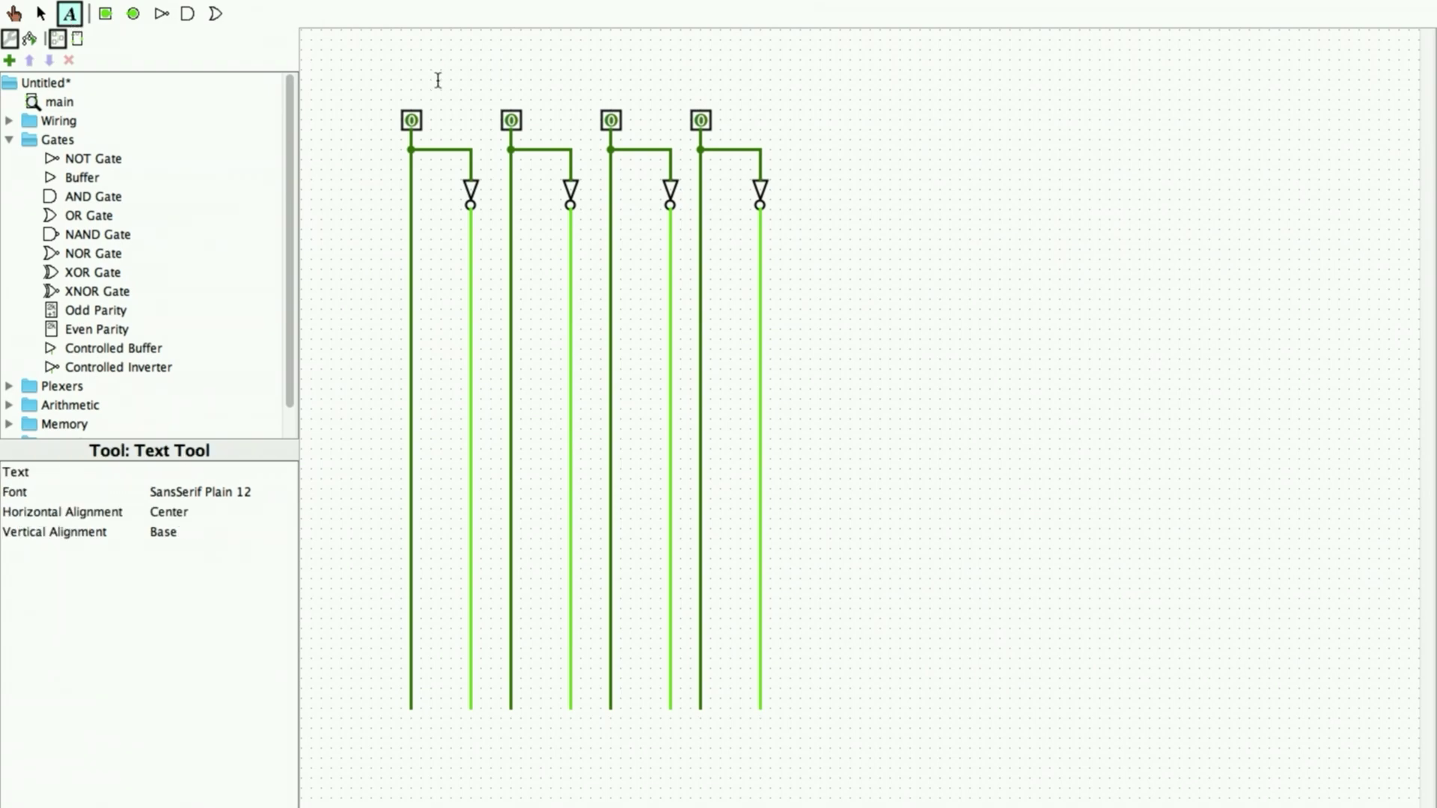
pyautogui.click(395, 90)
pyautogui.write('A1')
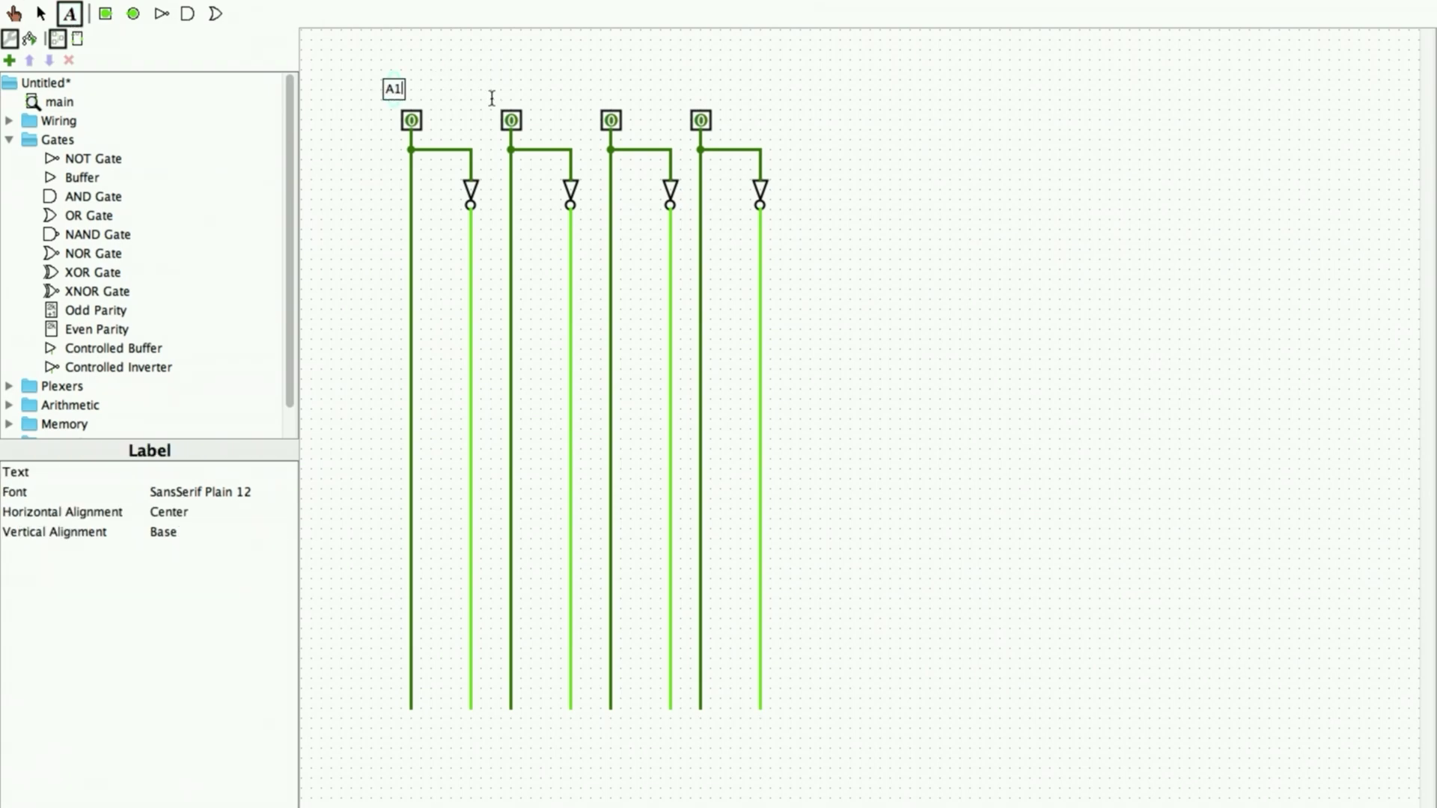
pyautogui.click(507, 94)
pyautogui.write('A2')
pyautogui.press('BackSpace')
pyautogui.write('0')
pyautogui.click(601, 100)
pyautogui.write('B1')
pyautogui.click(694, 92)
pyautogui.write('B0')
# Step: Place three stacked AND gates right of the inputs and an OR gate beside them
pyautogui.click(188, 13)
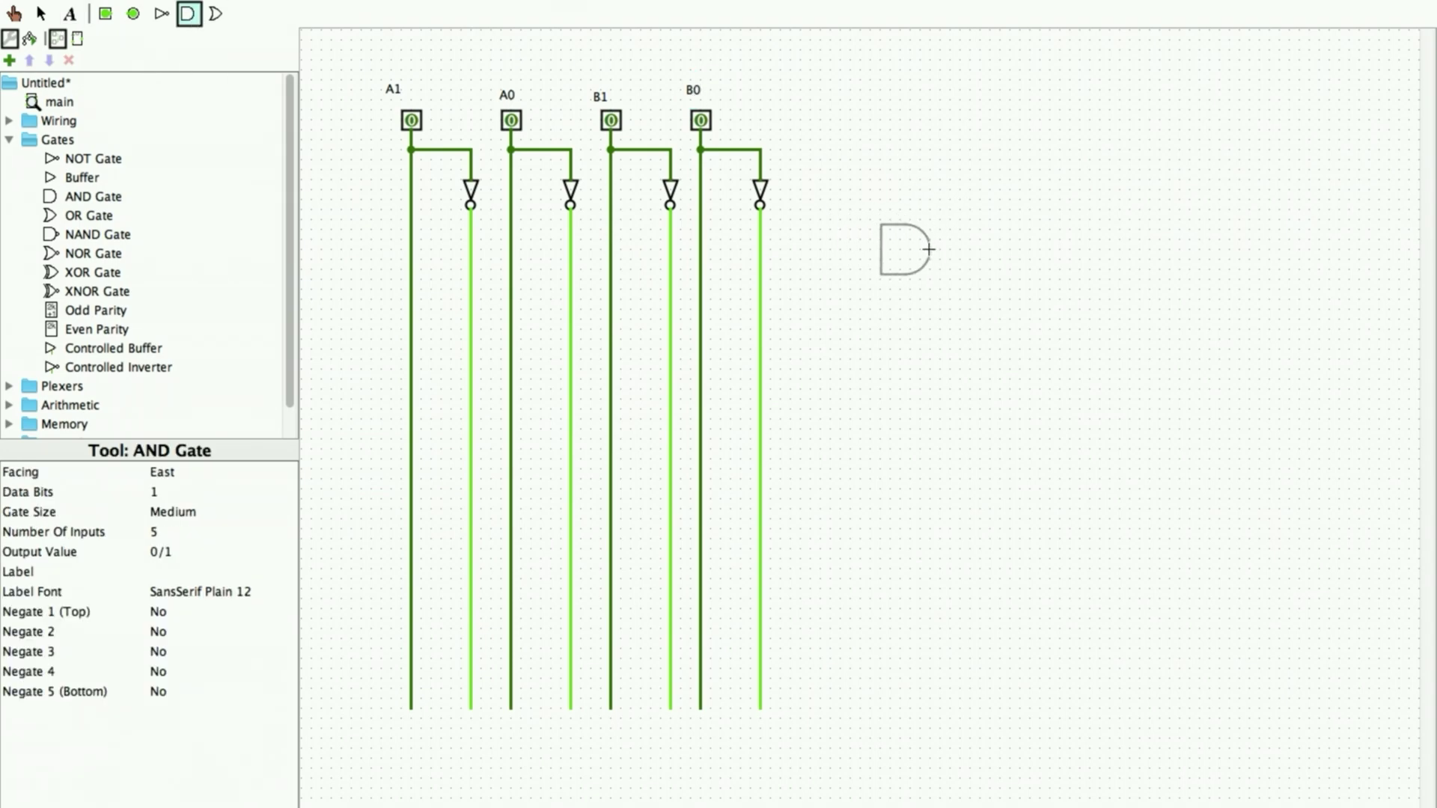
pyautogui.click(929, 249)
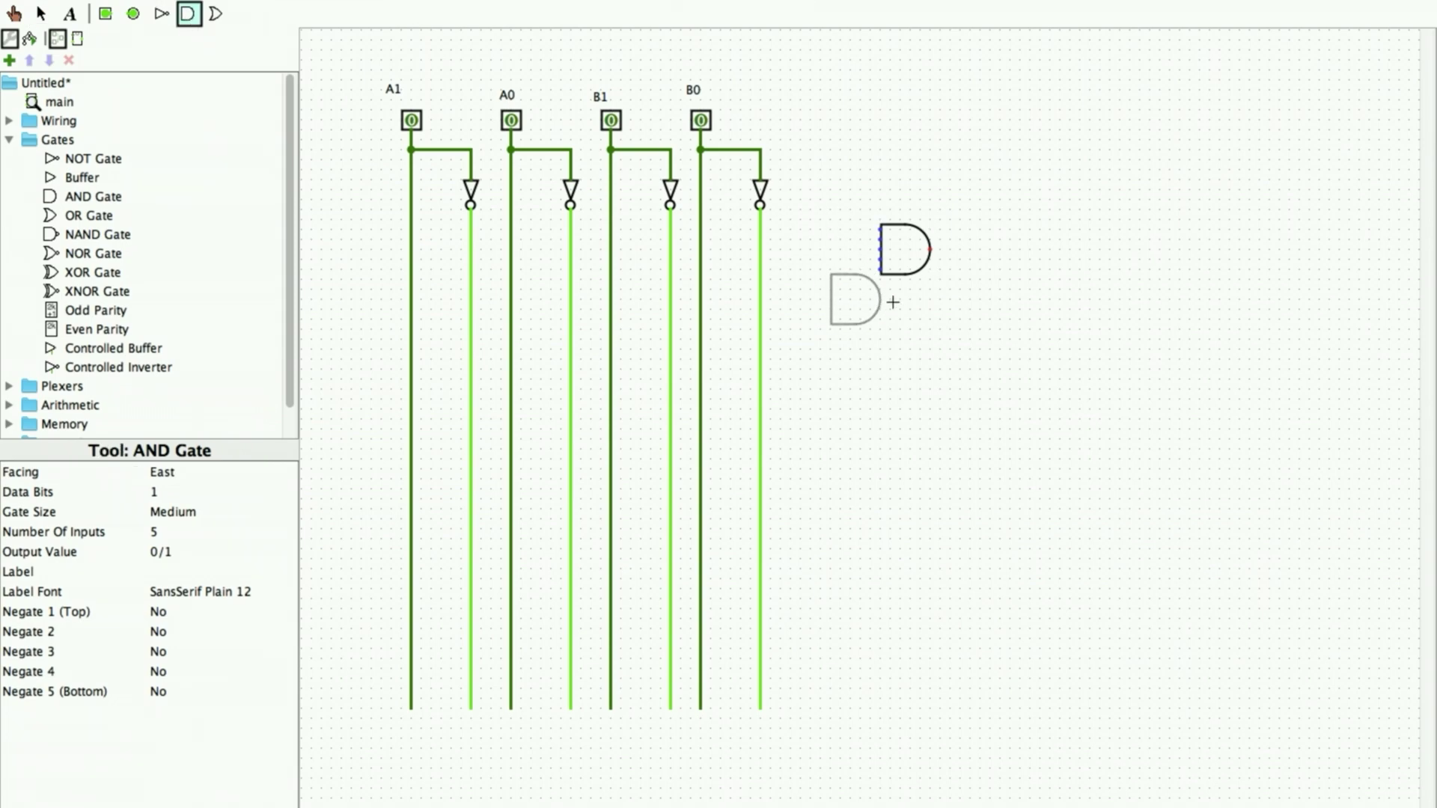
pyautogui.click(928, 320)
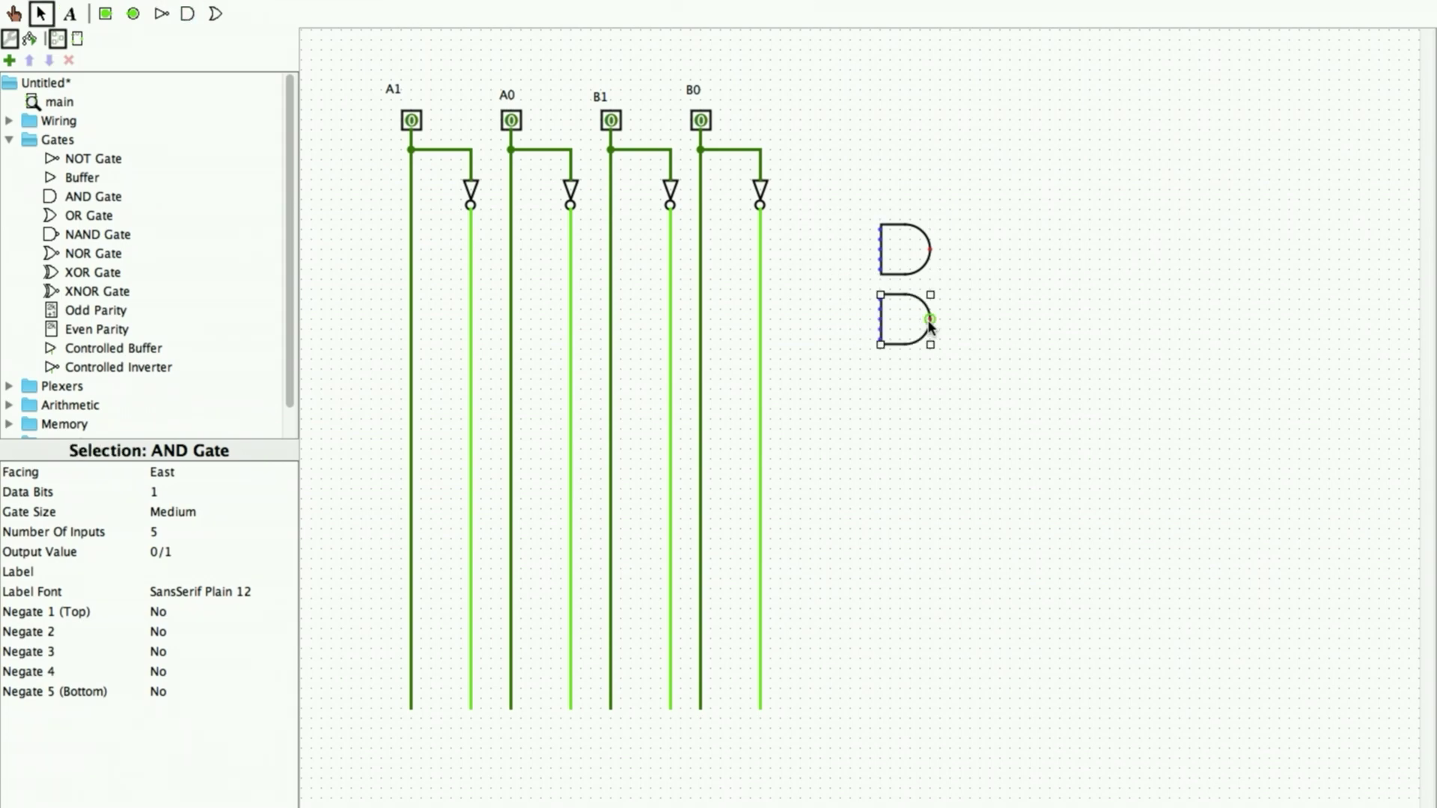
pyautogui.click(187, 14)
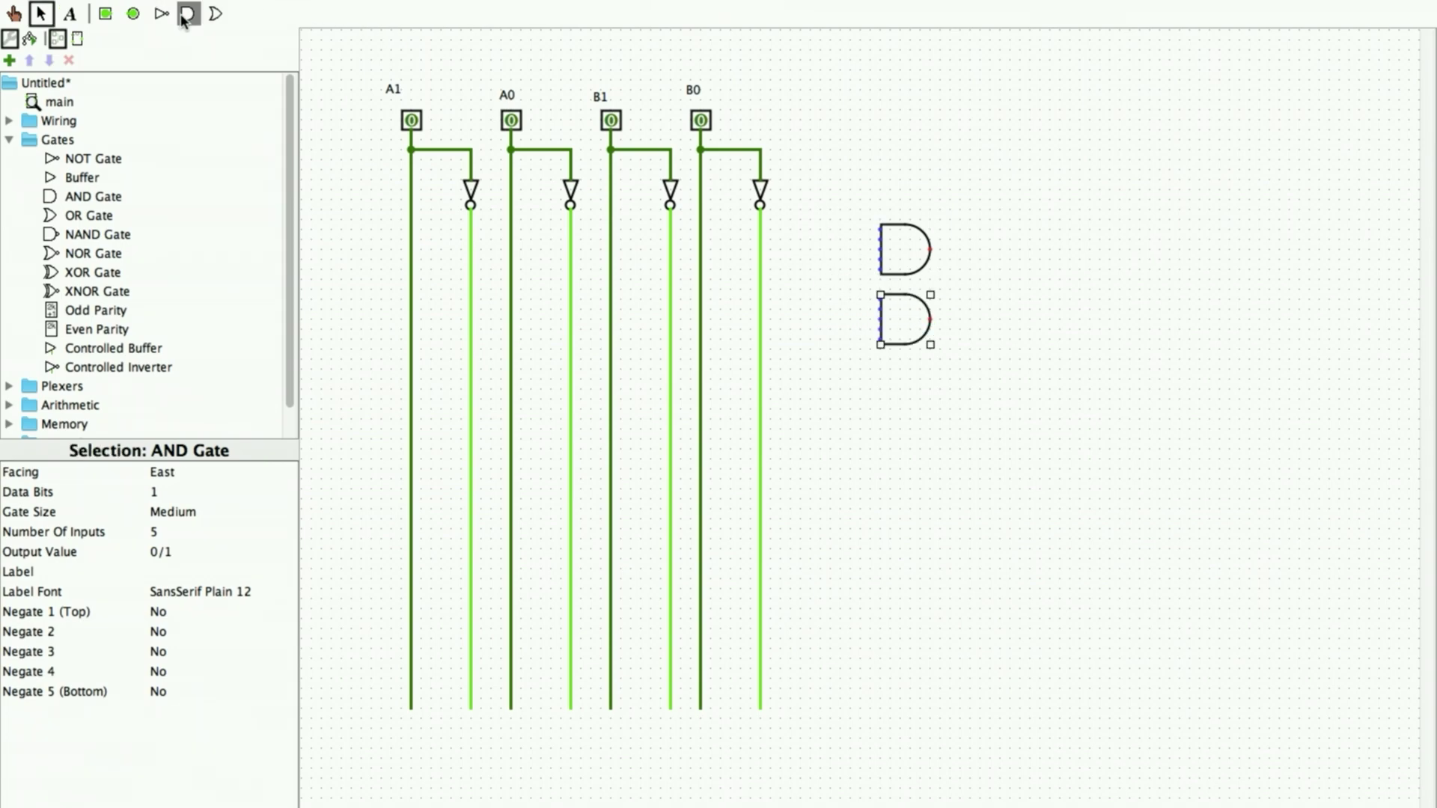
pyautogui.click(928, 389)
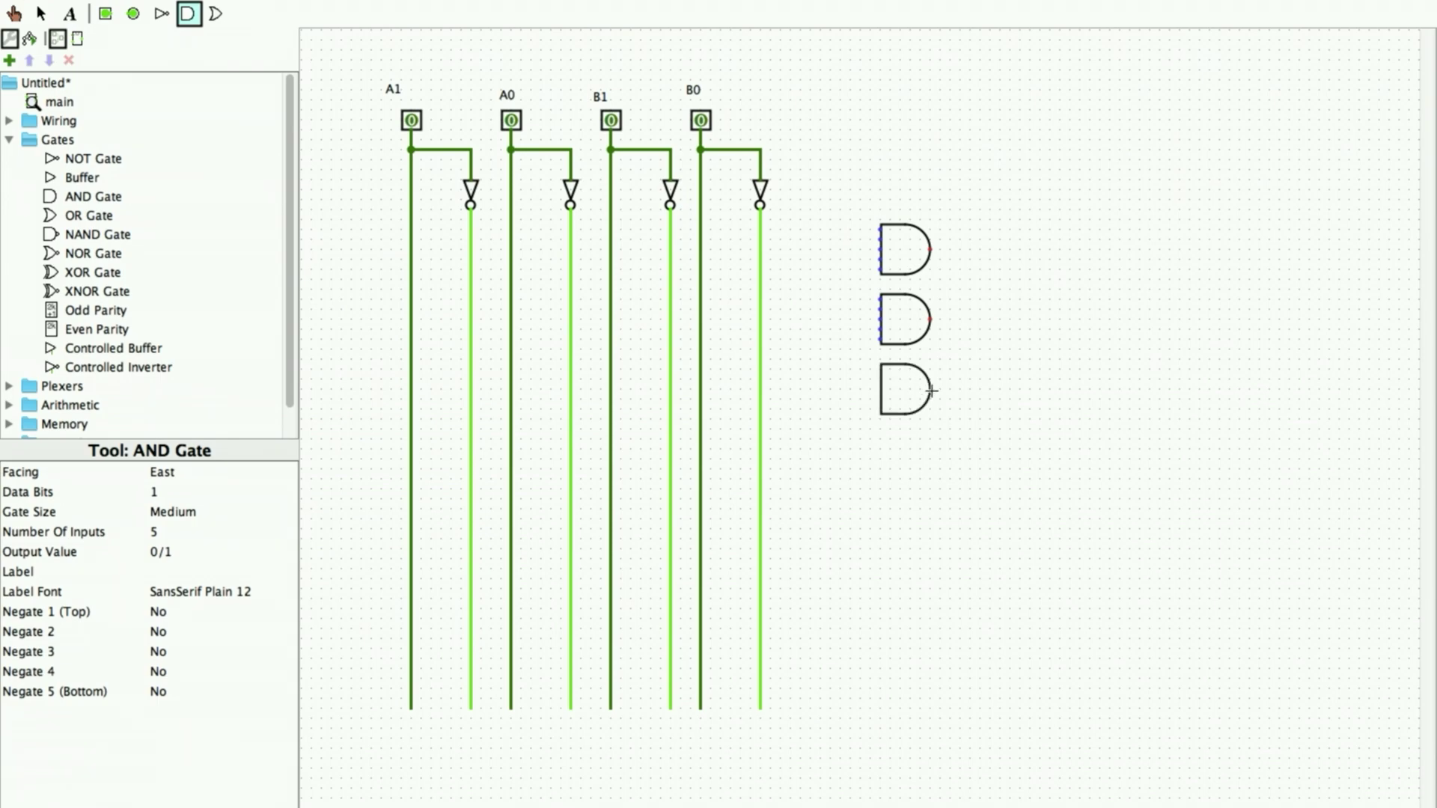
pyautogui.click(214, 13)
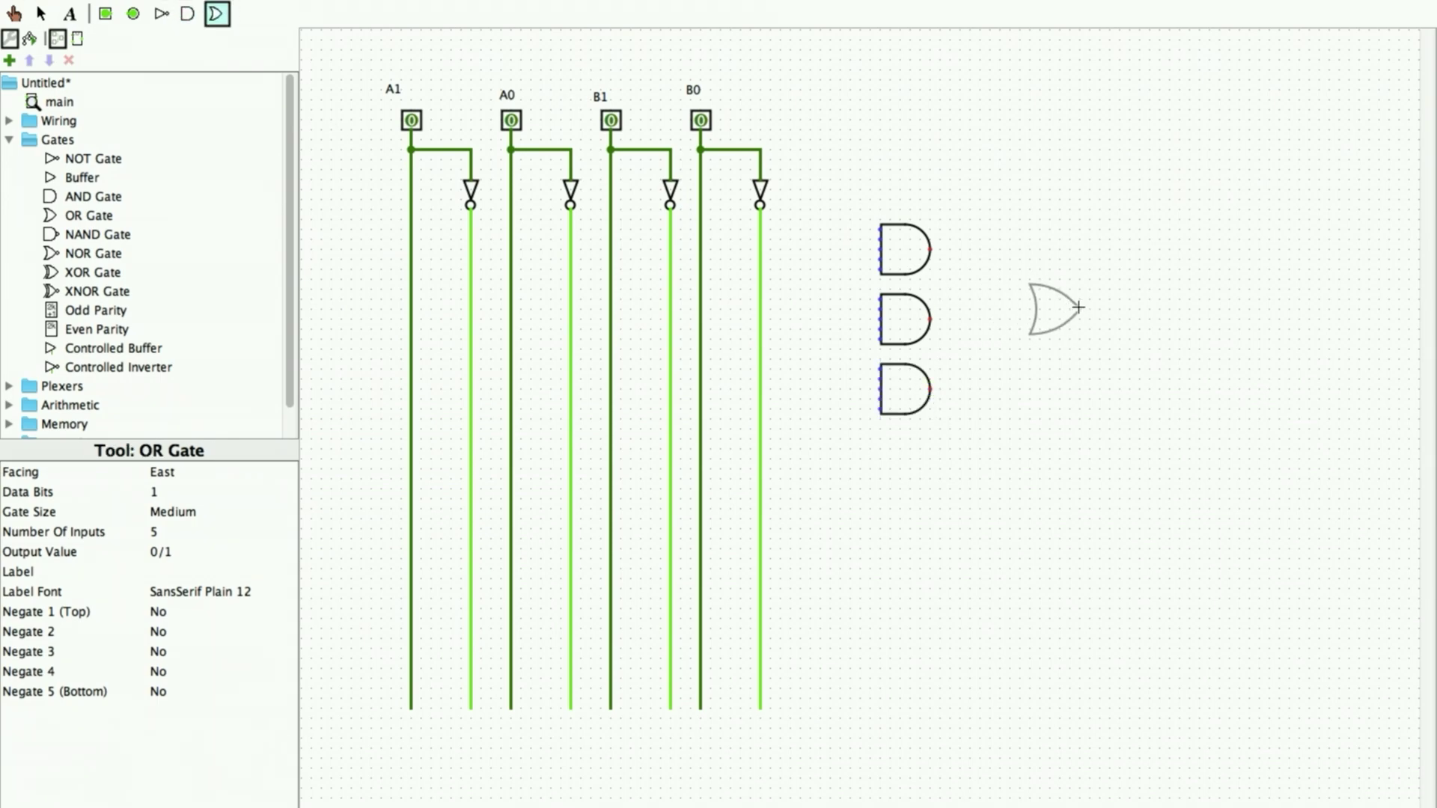
pyautogui.click(1077, 307)
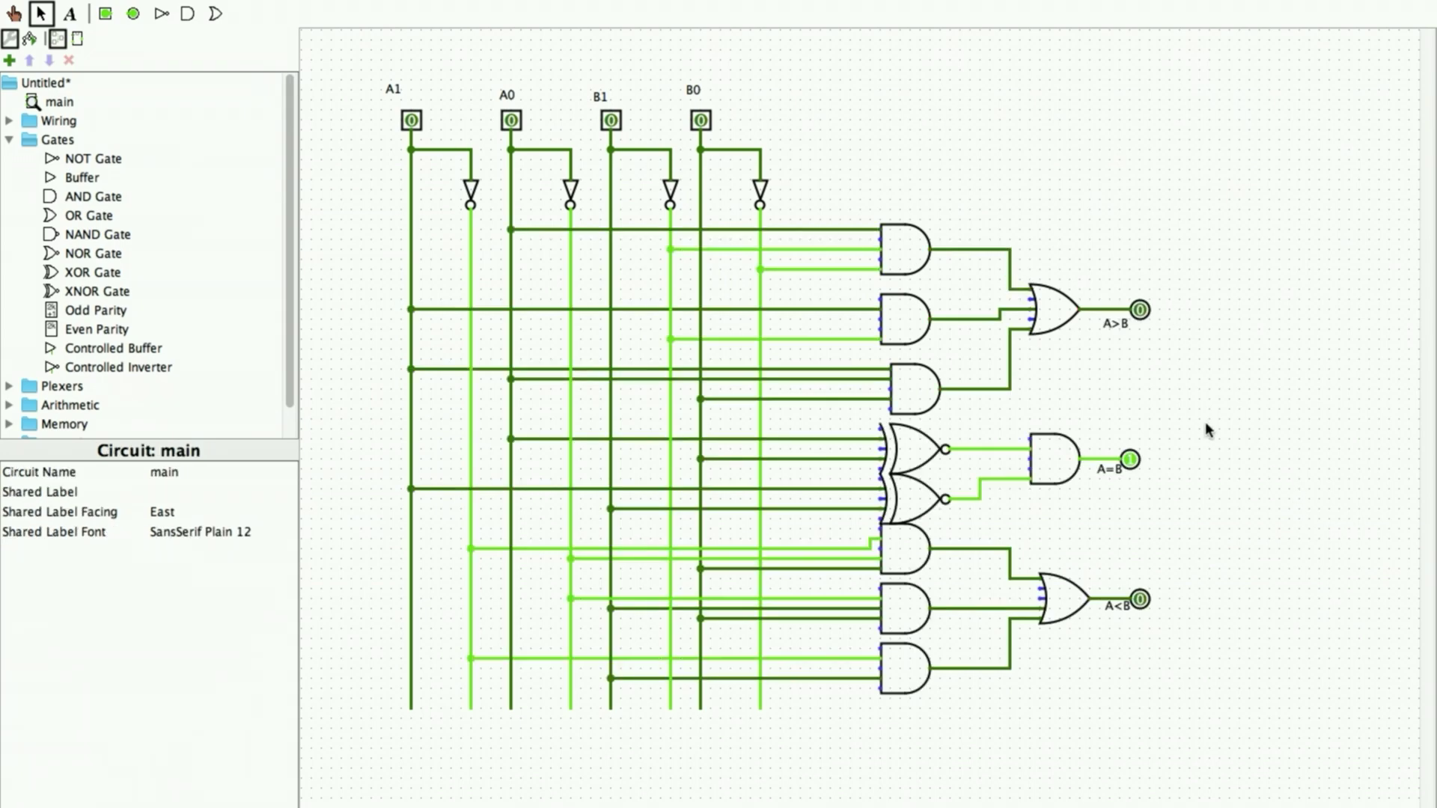
# Step: Toggle A0 on and off, then set B0 to 1 so A<B lights
pyautogui.click(14, 15)
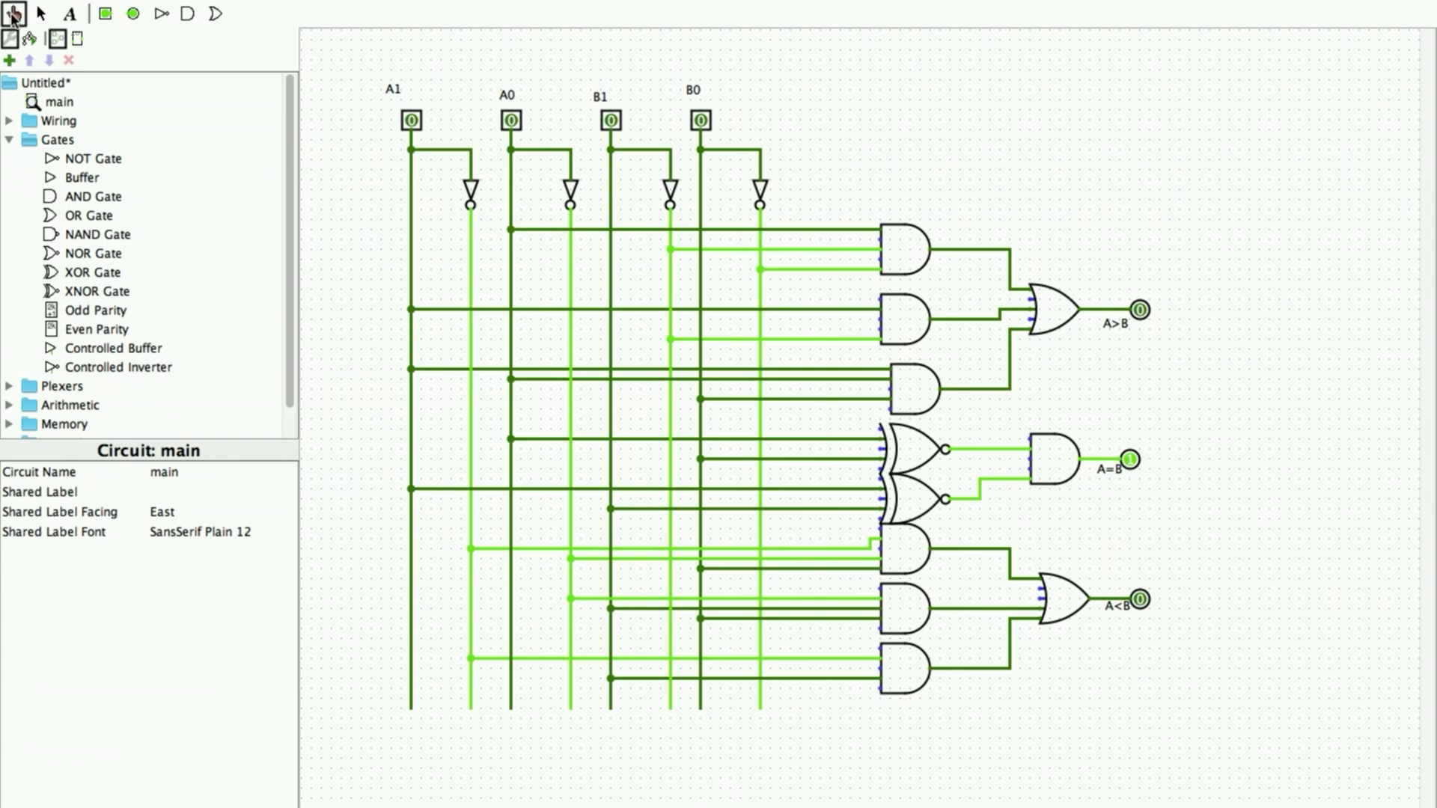
pyautogui.click(511, 122)
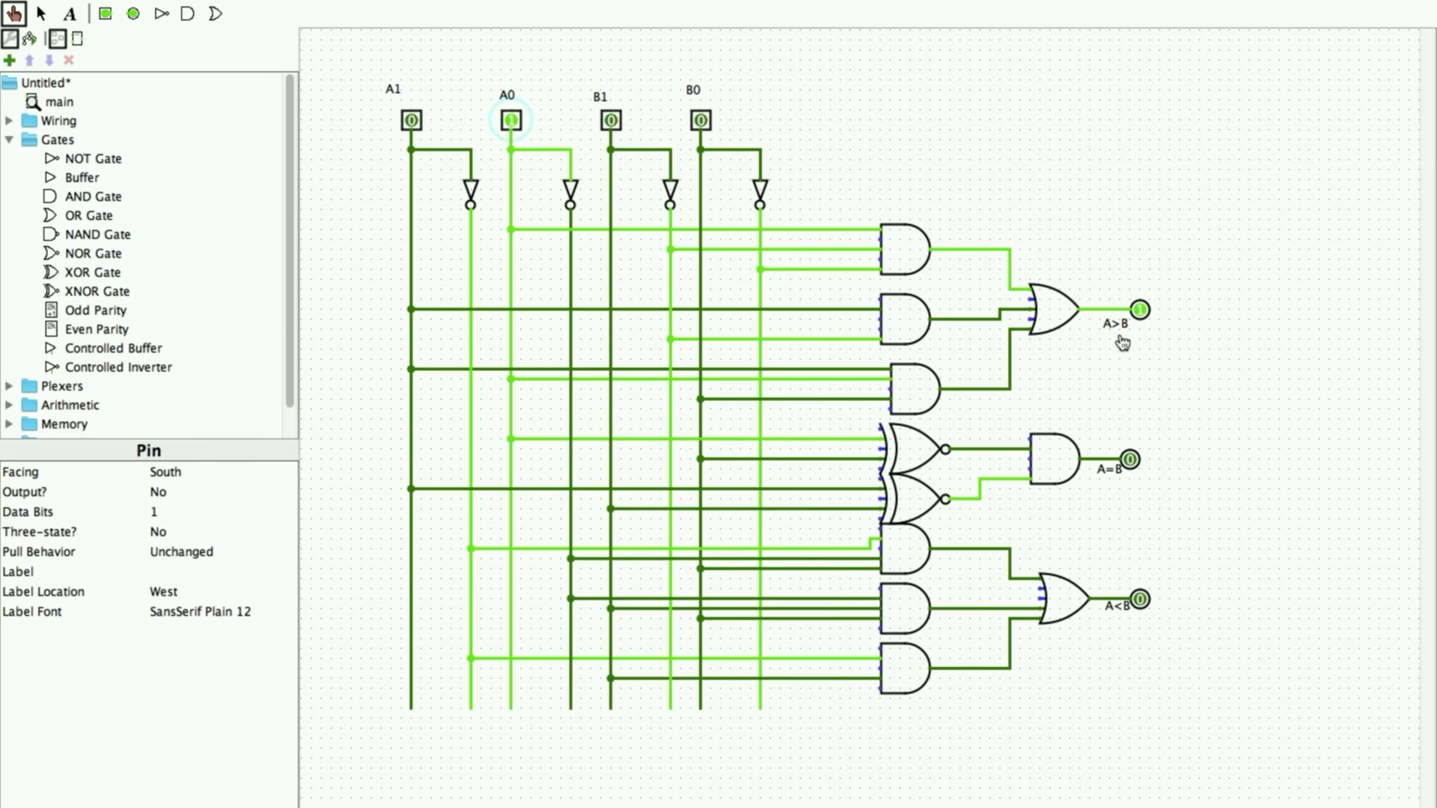
pyautogui.click(517, 122)
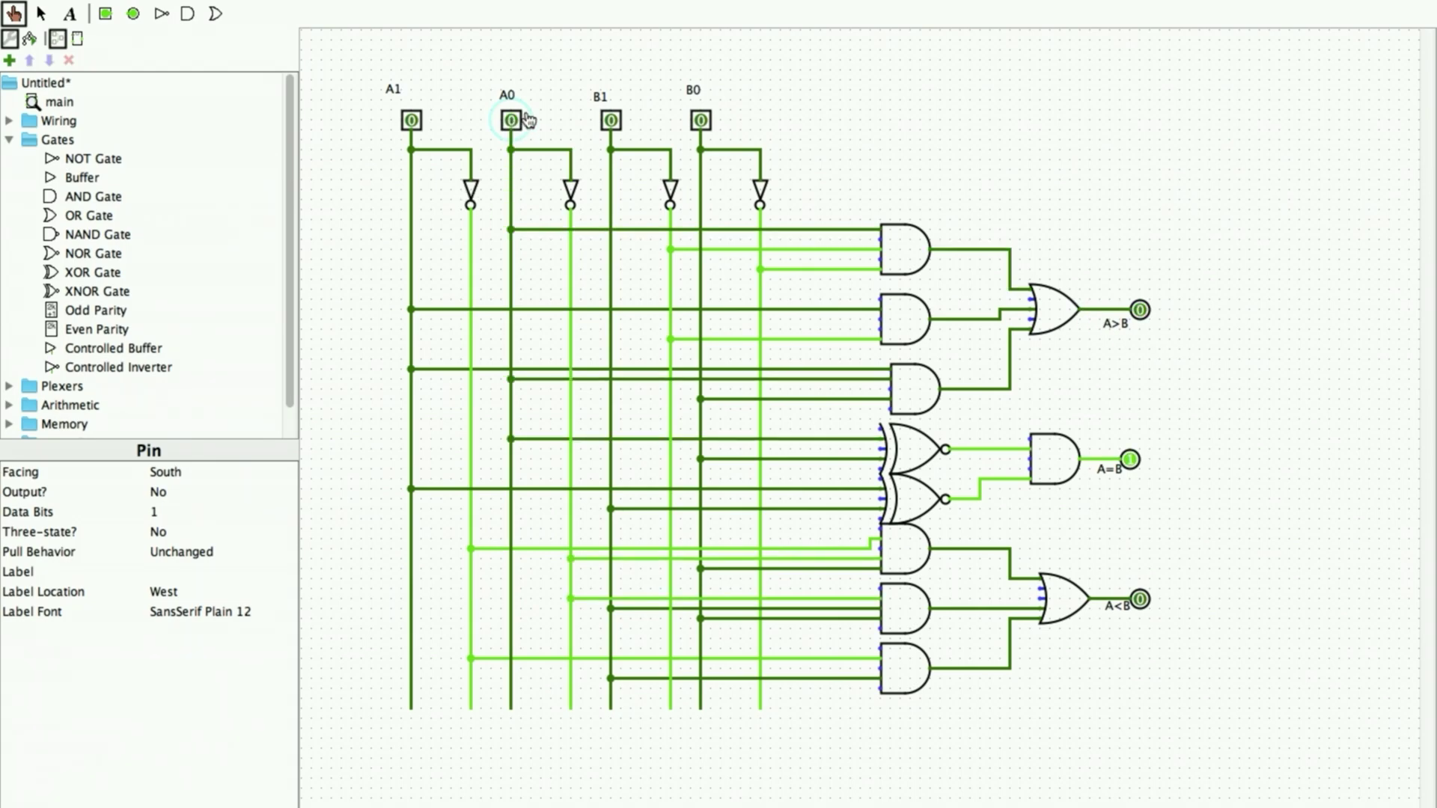
pyautogui.click(701, 121)
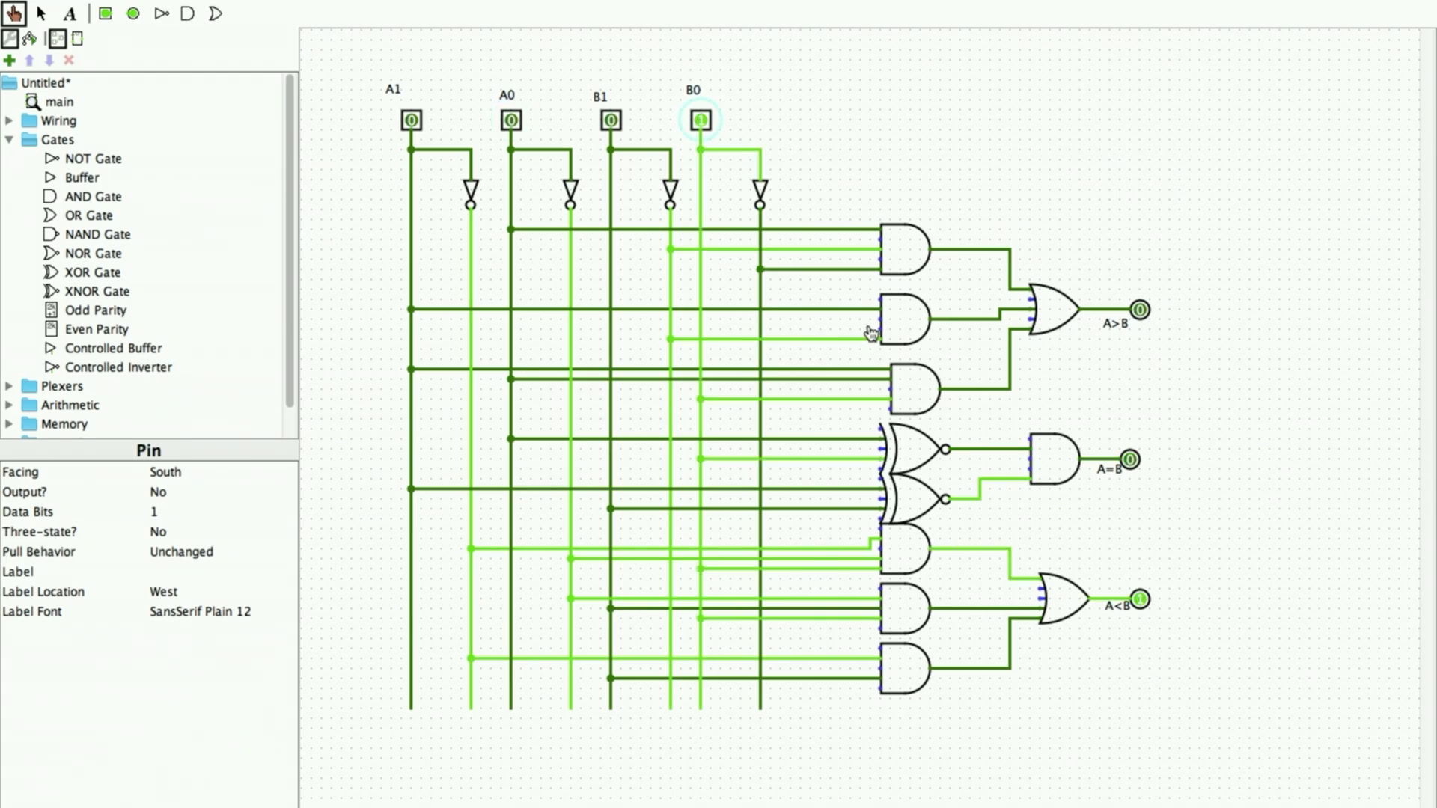